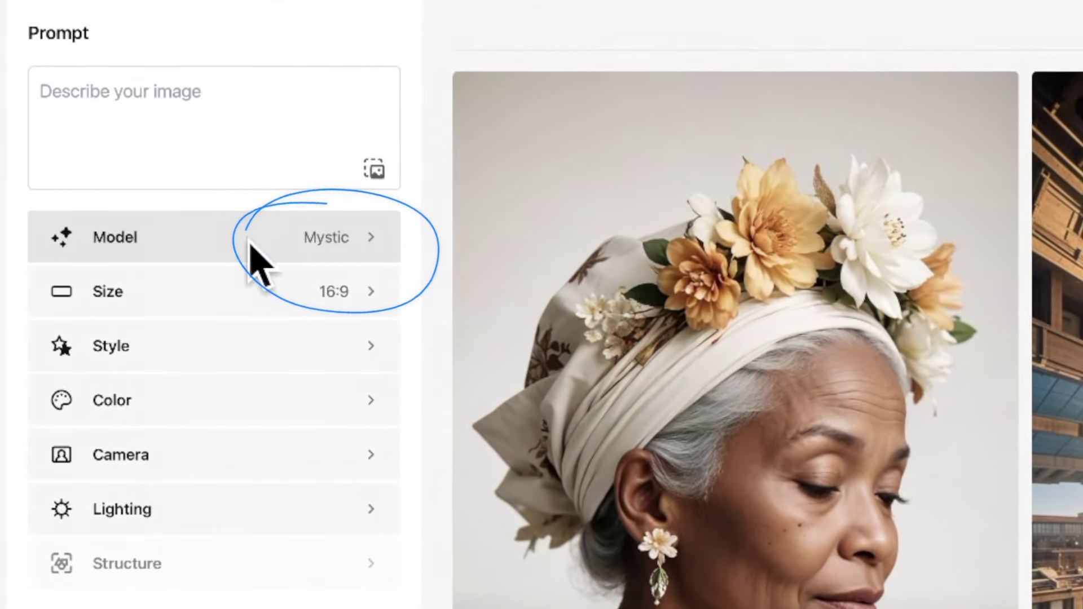
left_click(271, 240)
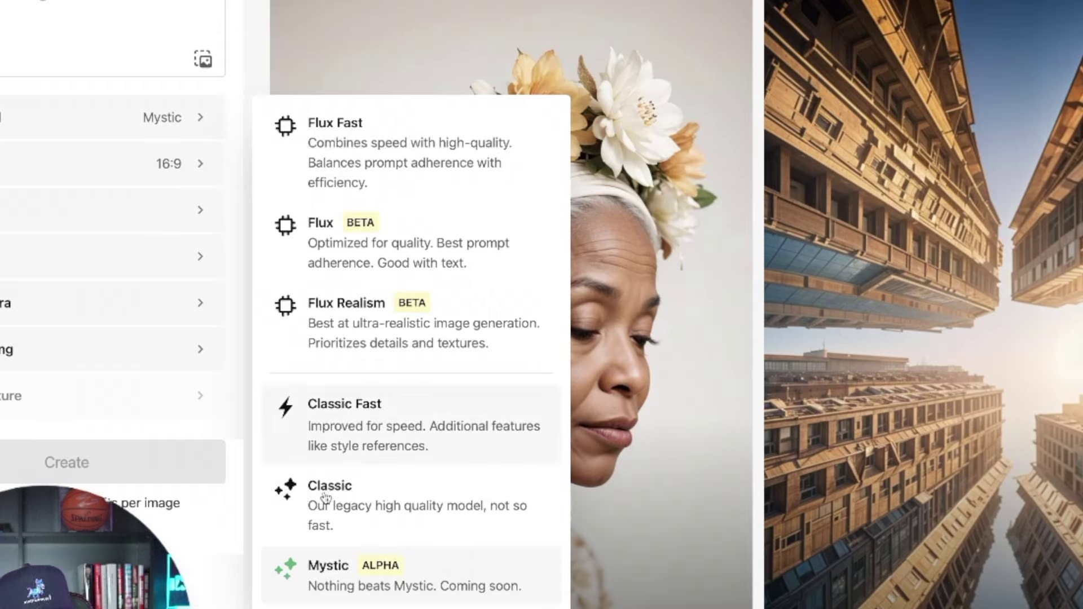
left_click(348, 578)
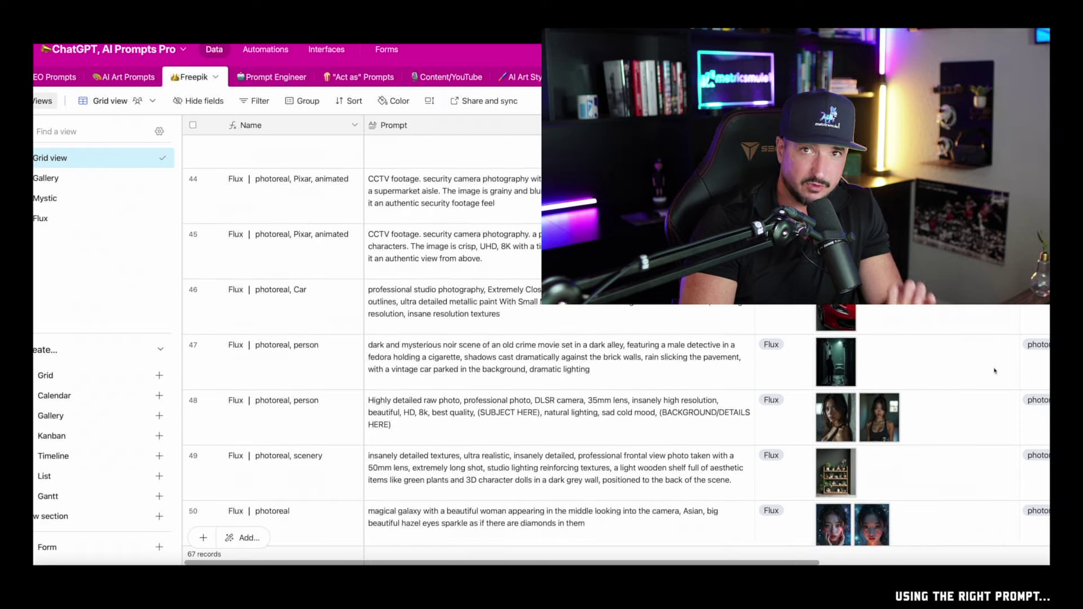
- Expand the Mystic futuristic-person record, view its example image full size, then scroll the grid
left_click(250, 248)
scroll(490, 325, "down", 2)
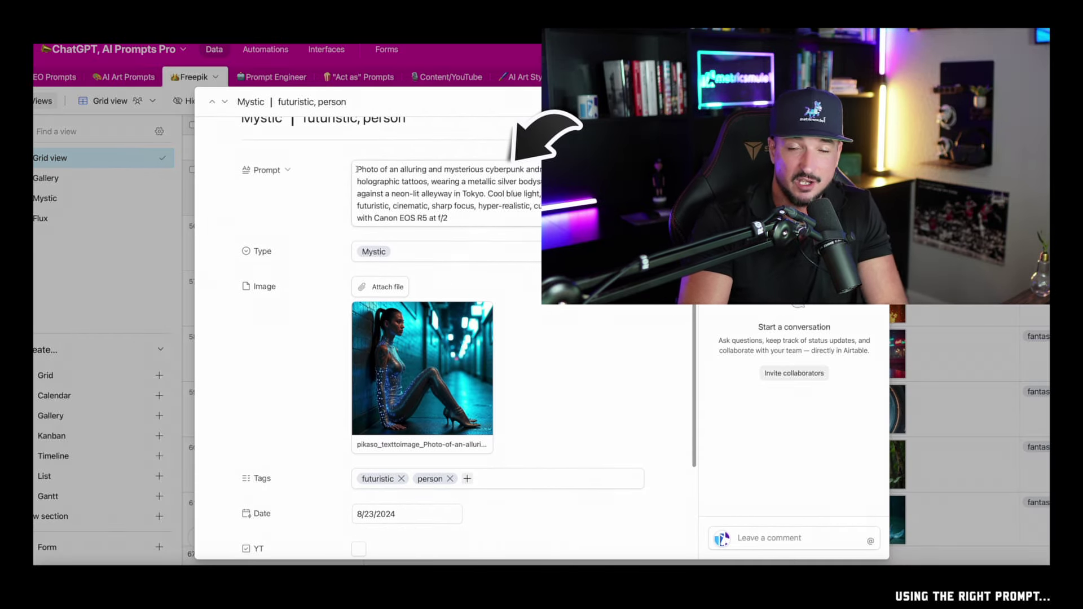
left_click(457, 327)
key("Escape")
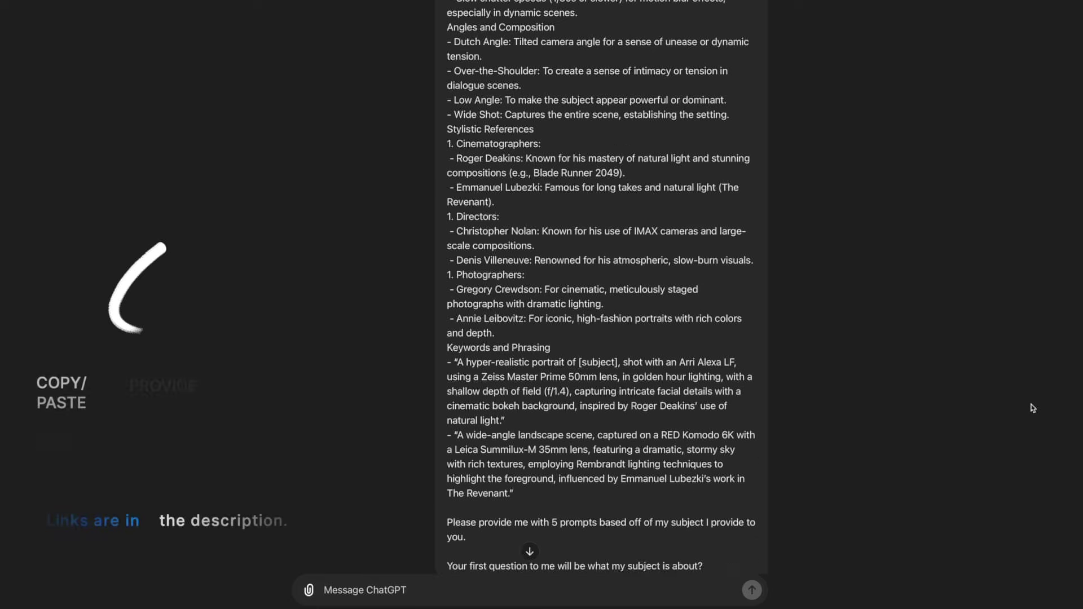
scroll(1036, 407, "down", 15)
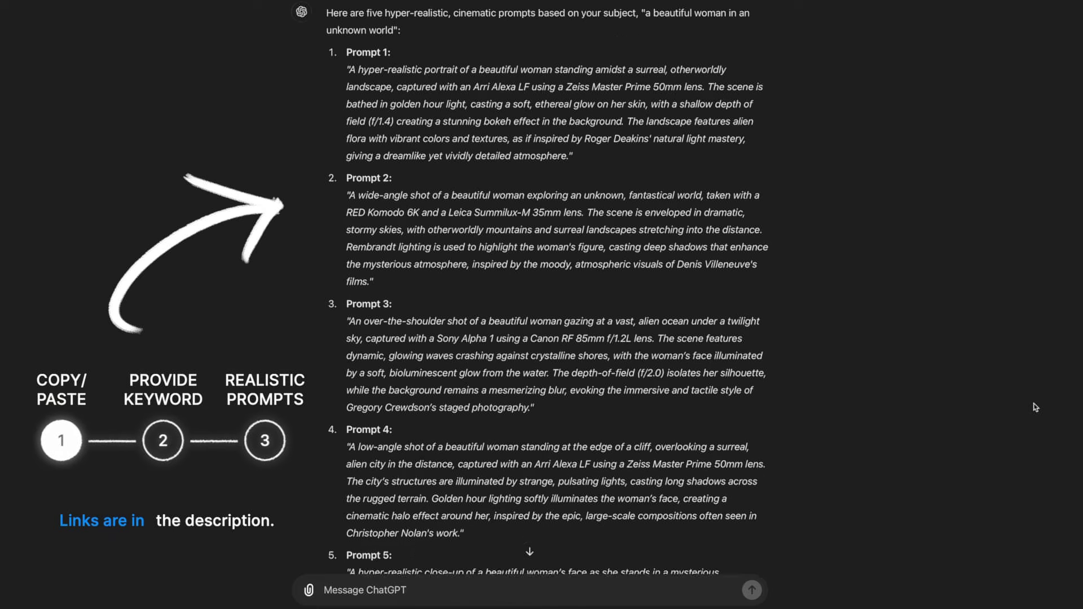
scroll(1036, 408, "down", 20)
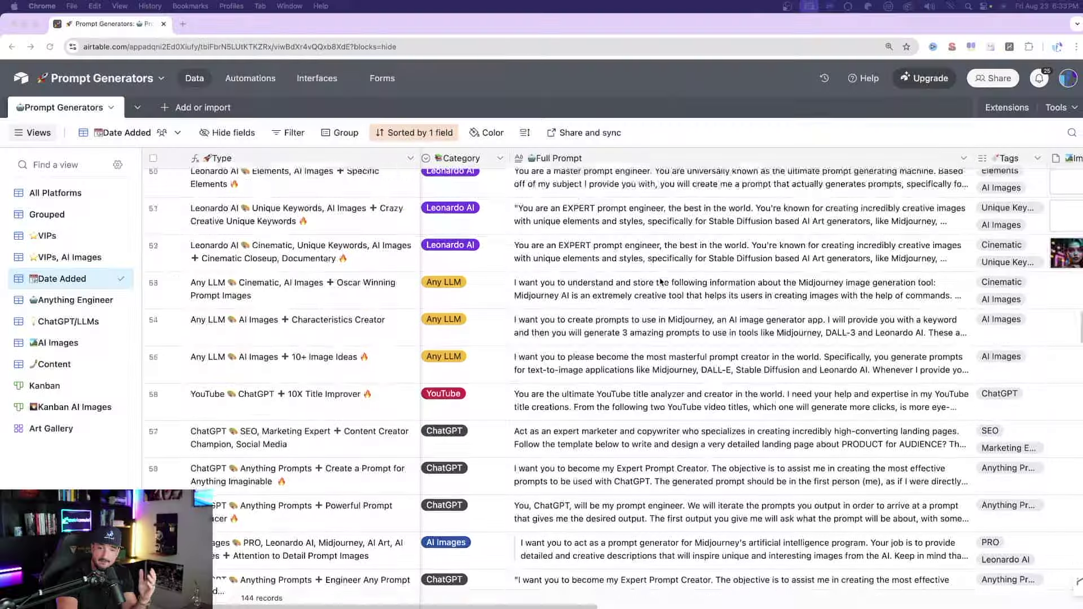
scroll(660, 282, "up", 15)
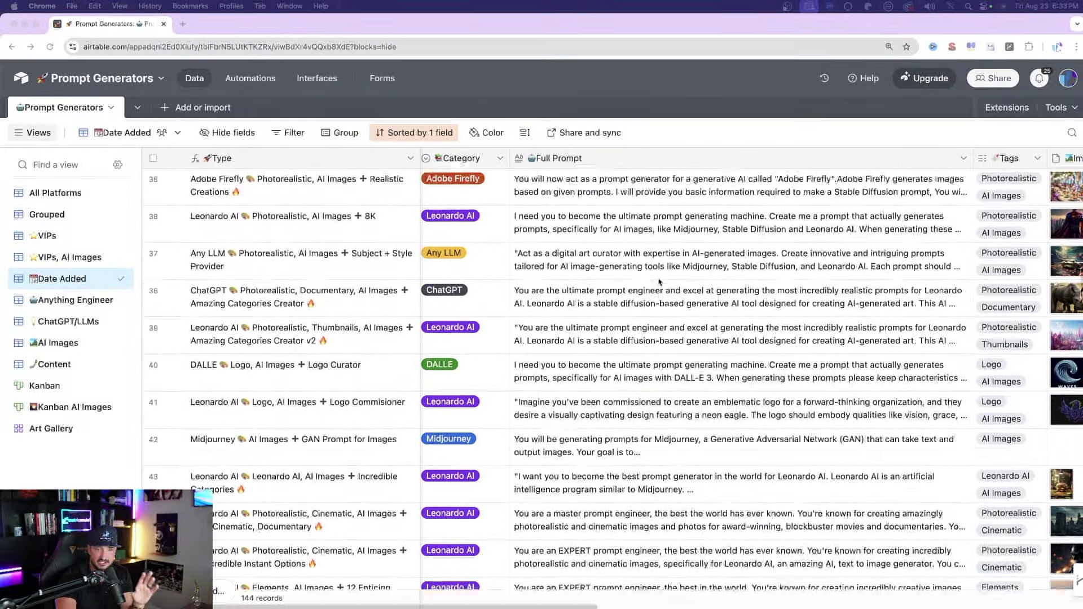
scroll(656, 282, "up", 15)
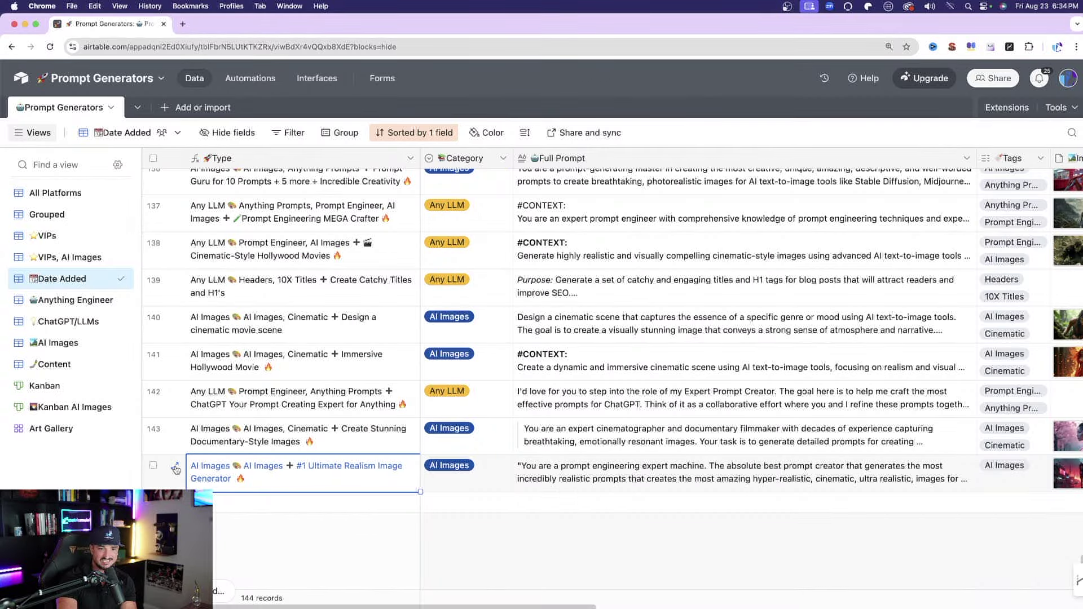
- Read the #1 Ultimate Realism Image Generator's Full Prompt, then view the documentary-style example image
left_click(176, 468)
scroll(373, 305, "down", 5)
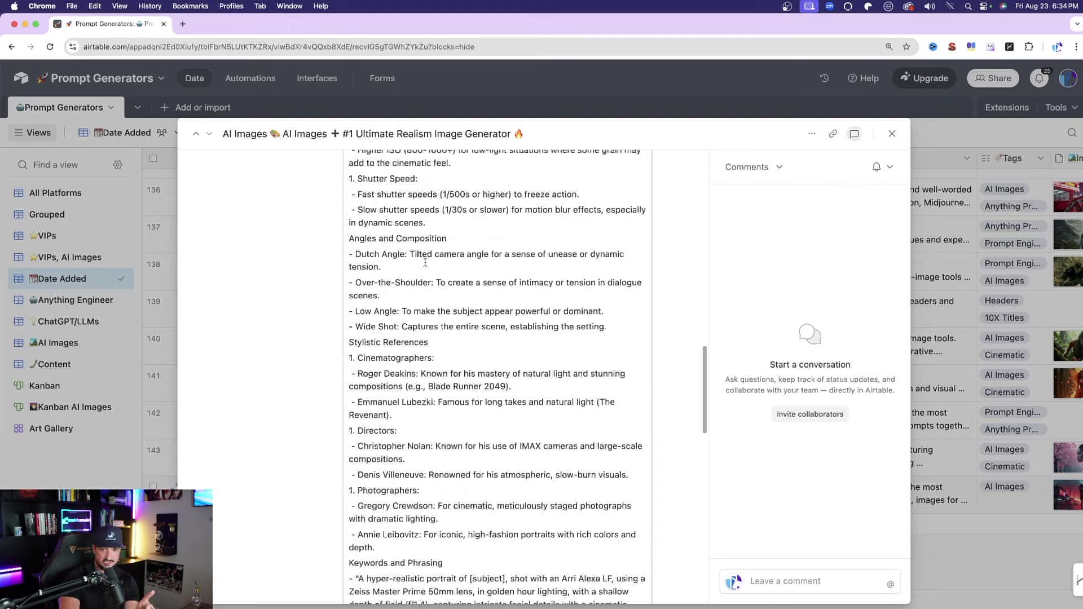
scroll(425, 262, "up", 3)
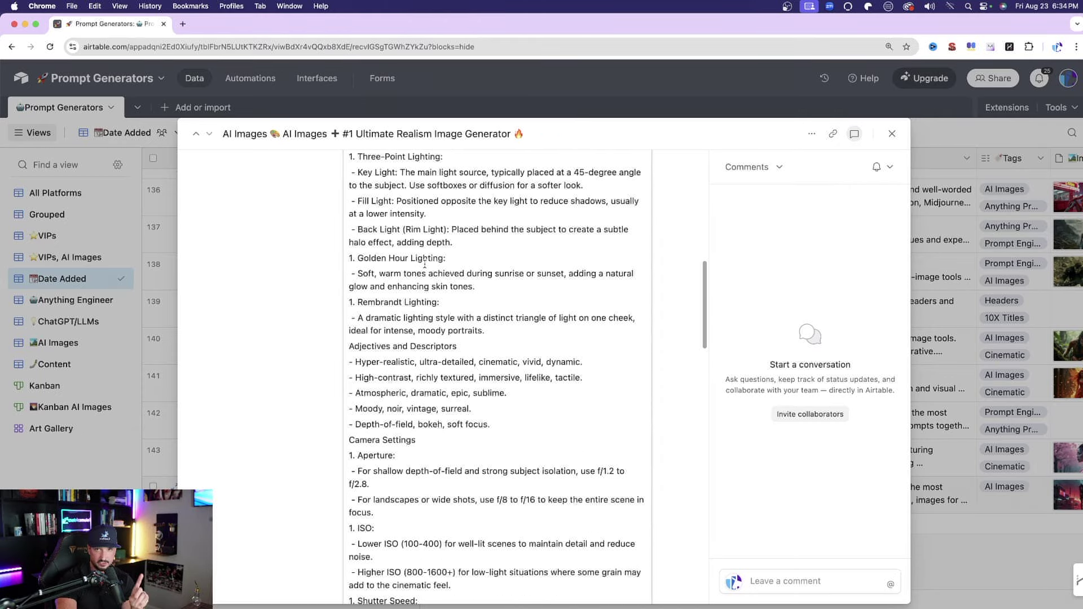
scroll(425, 262, "up", 3)
left_click(892, 134)
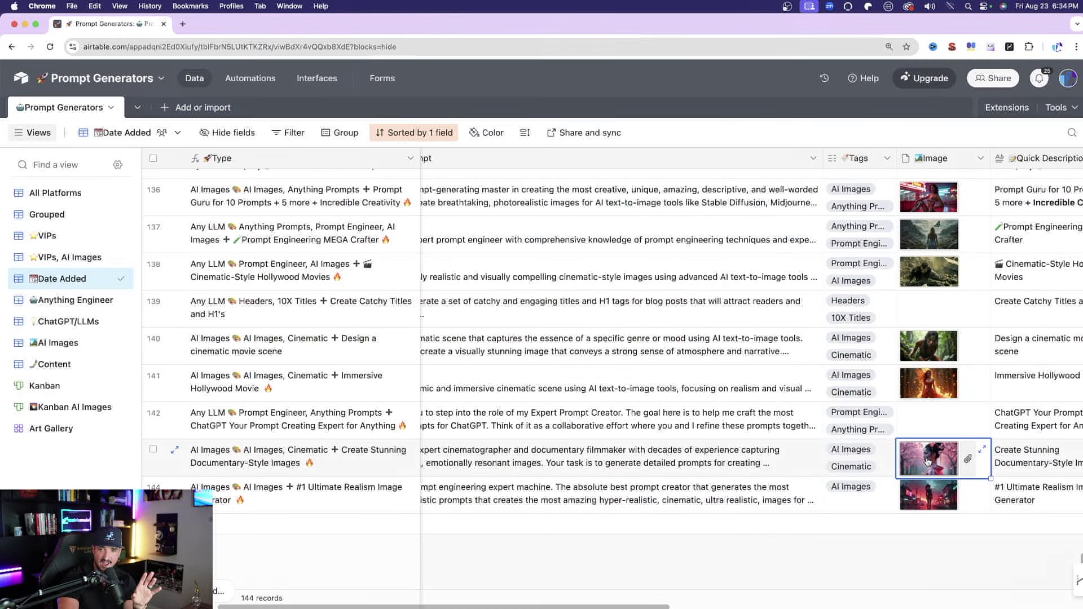
left_click(927, 462)
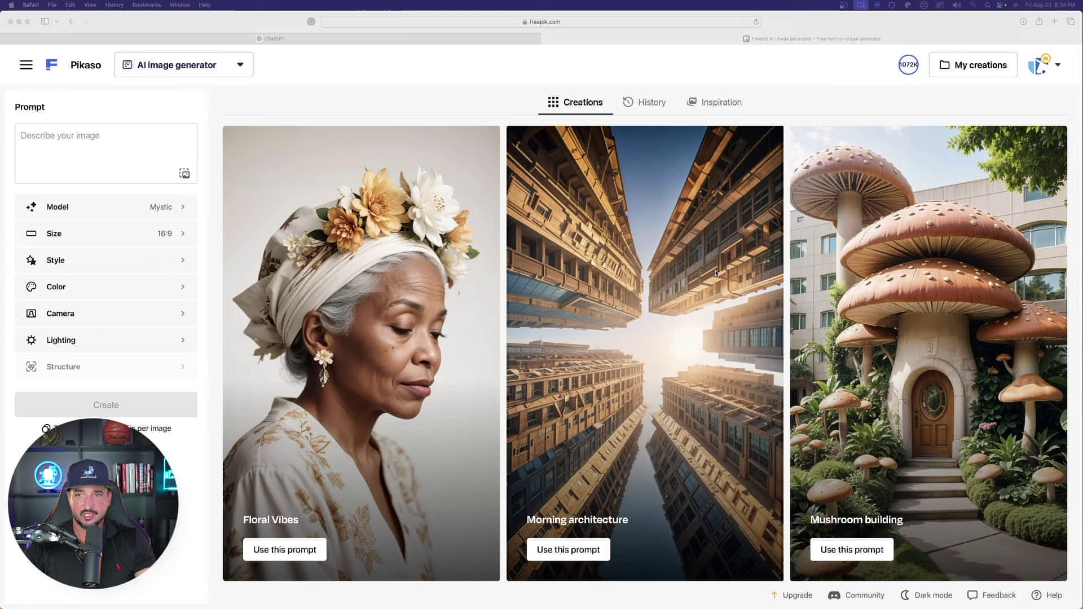
left_click(99, 162)
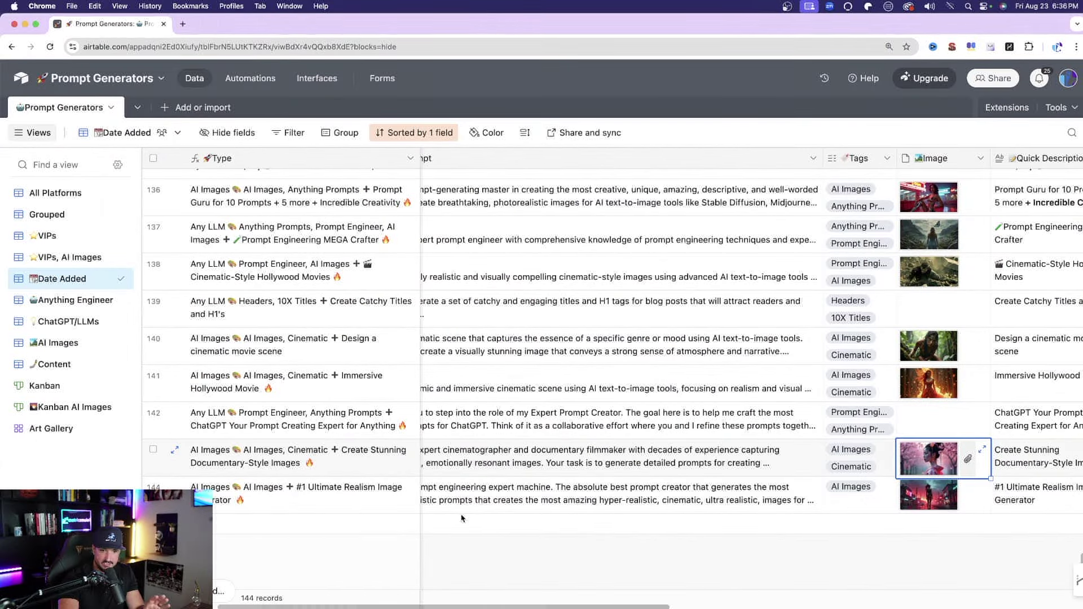
- Select row 144's Full Prompt cell so it can be copied
left_click(472, 498)
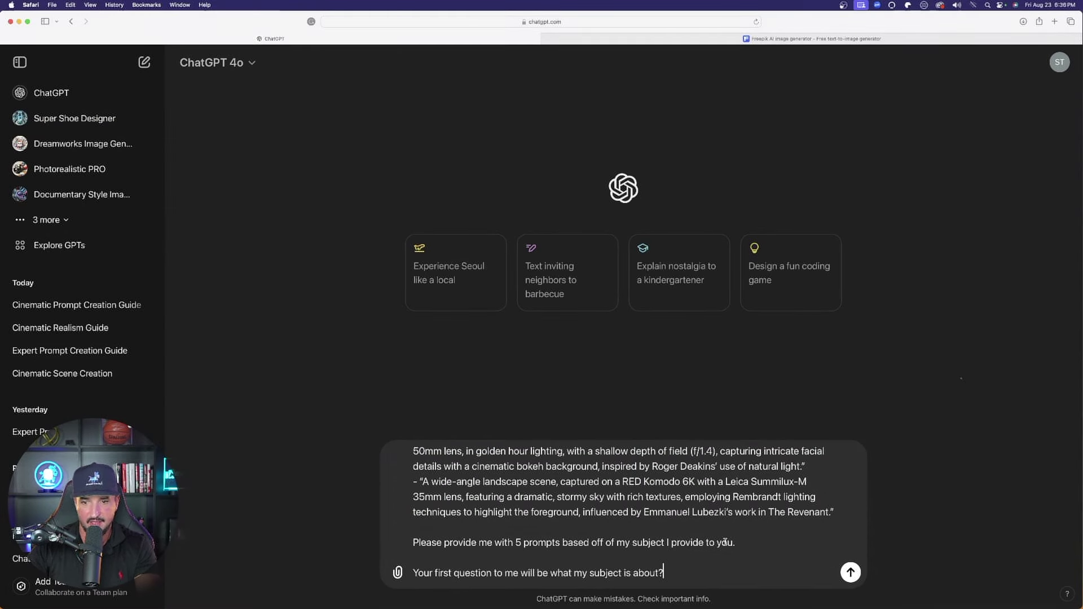
- Review the top of the pasted realism prompt, selecting from Camera Types onward
scroll(715, 524, "up", 10)
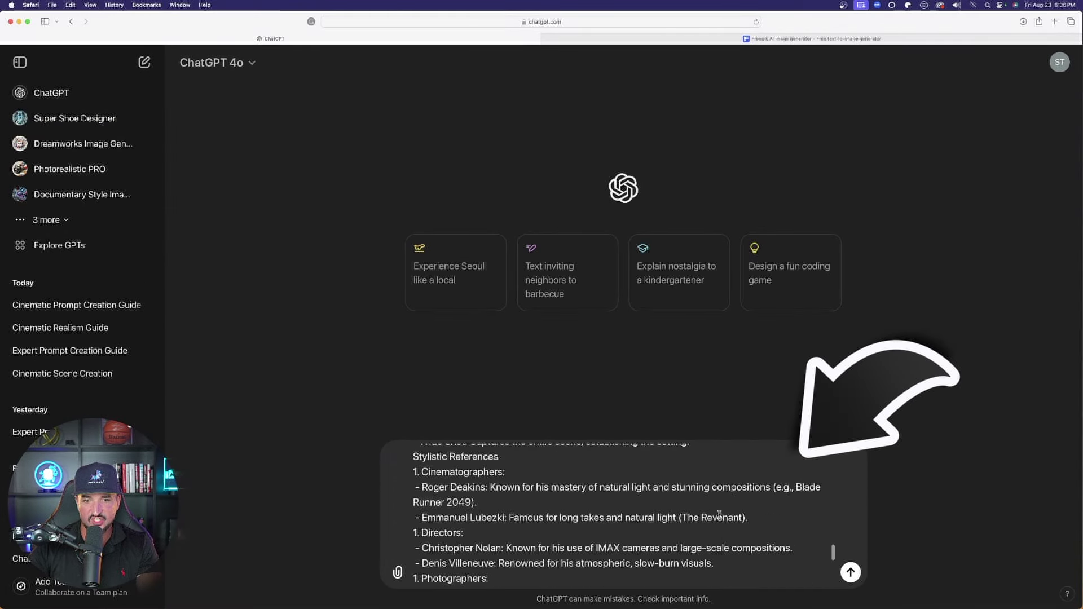
scroll(725, 511, "up", 10)
scroll(705, 497, "down", 4)
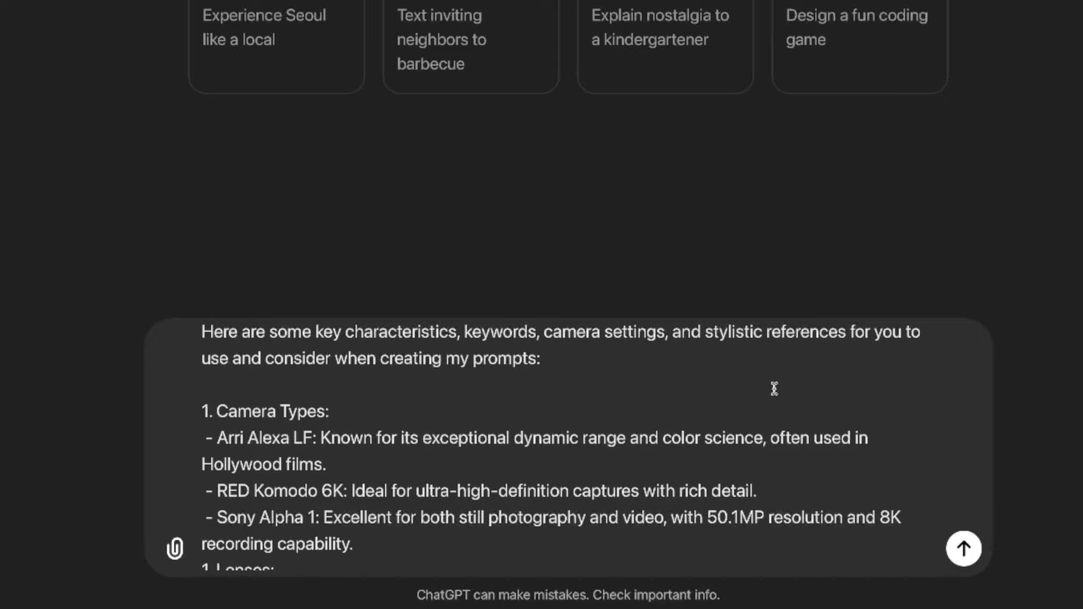
scroll(716, 421, "down", 1)
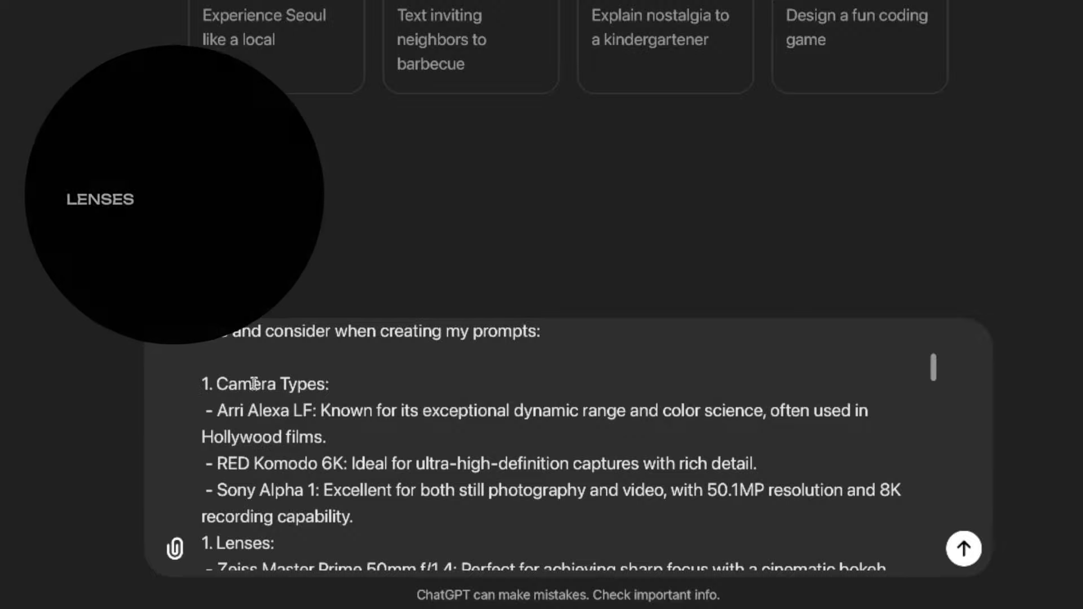
left_click_drag(203, 384, 400, 457)
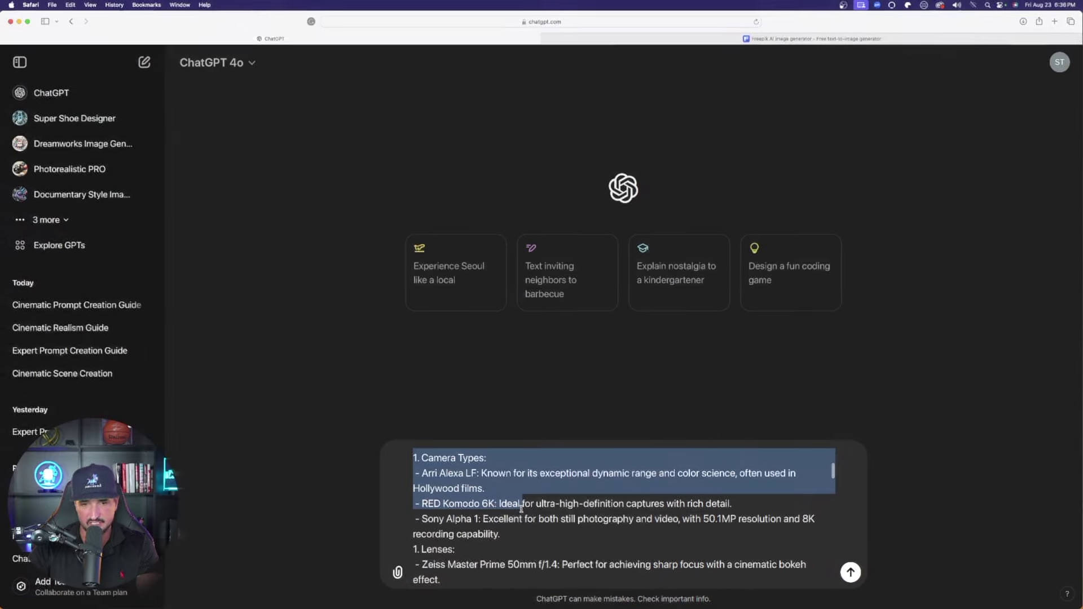
left_click_drag(521, 507, 448, 494)
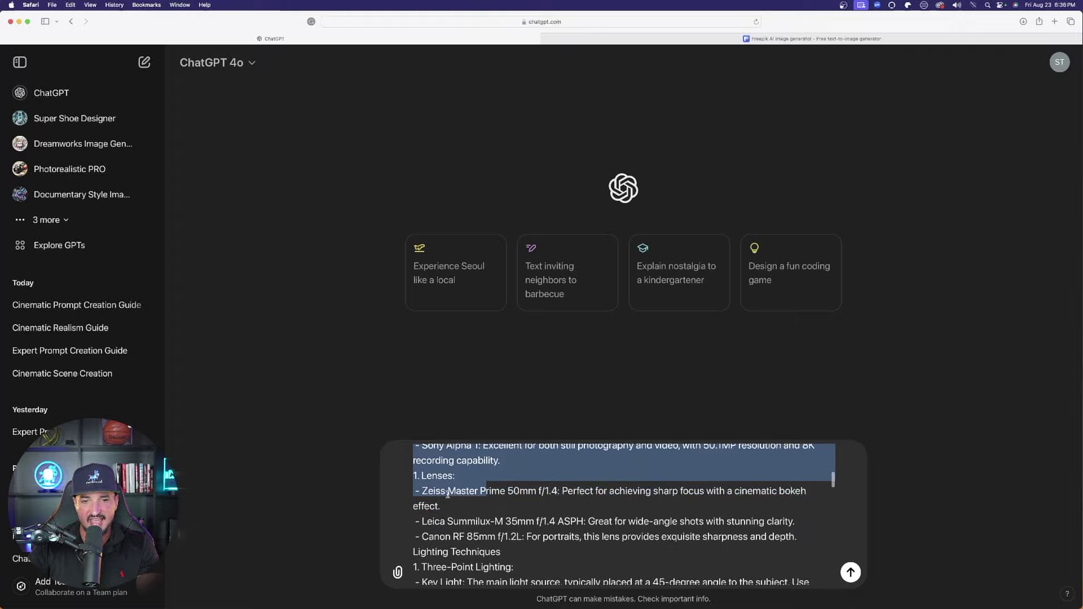
left_click(450, 522)
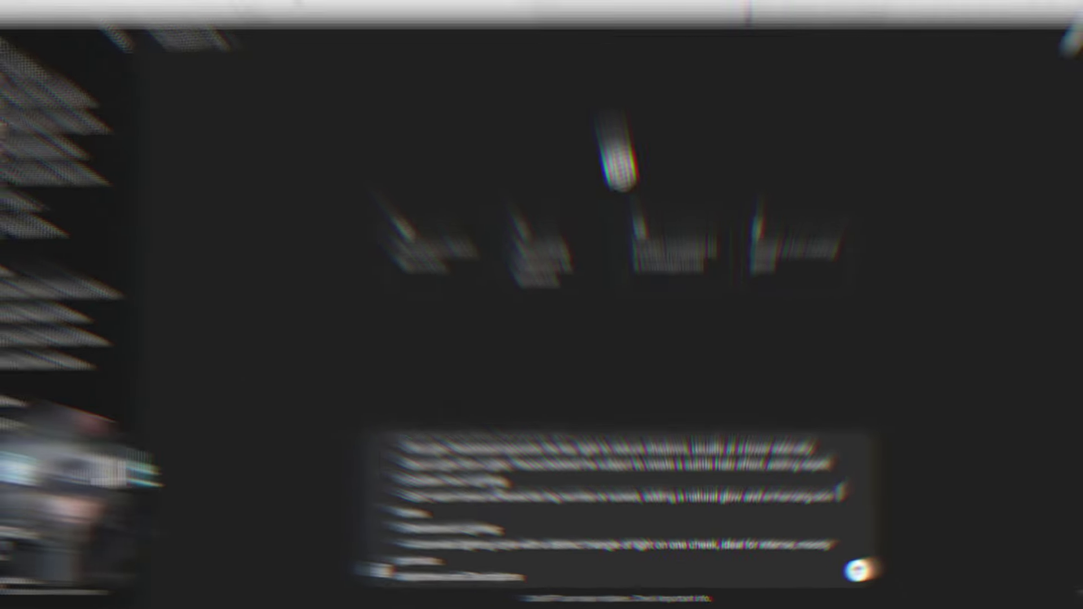
- Scroll to the Stylistic References section and Blade Runner 2049 example, down to the closing request
scroll(359, 423, "down", 5)
scroll(508, 500, "down", 3)
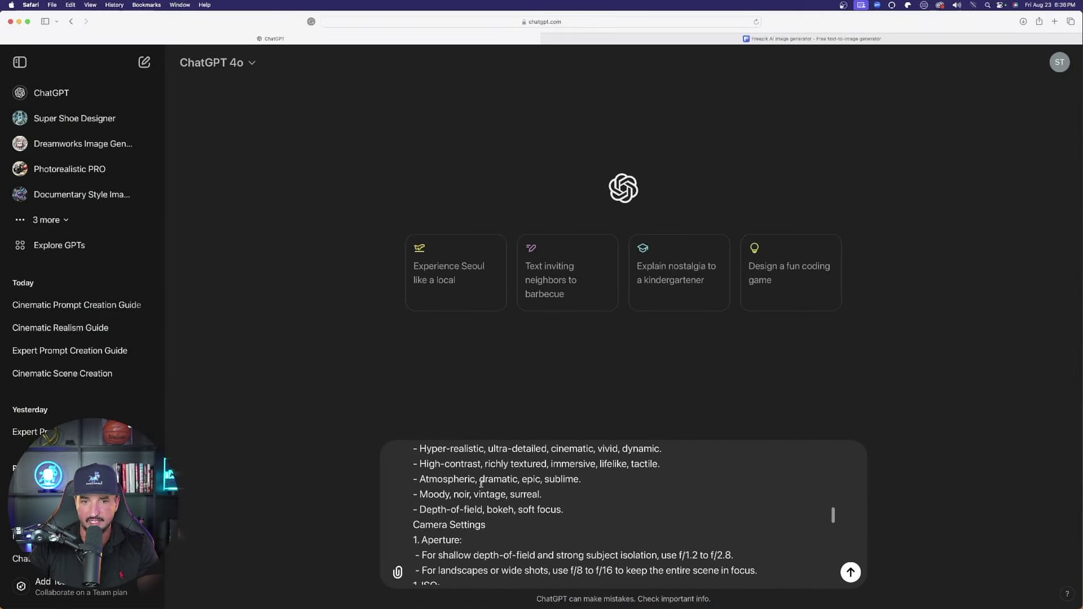
scroll(481, 484, "down", 3)
scroll(440, 481, "up", 1)
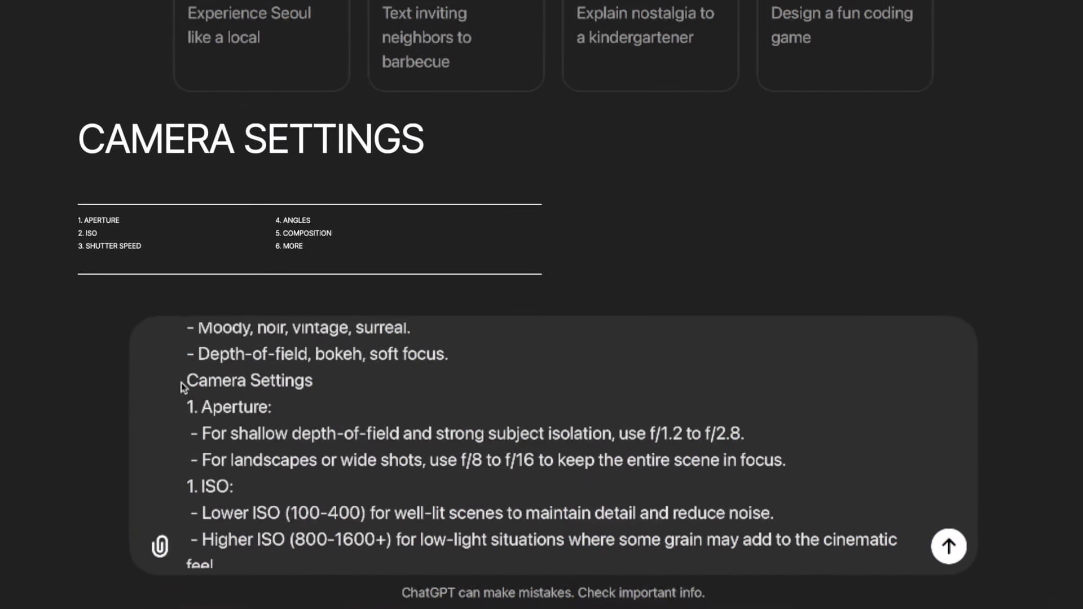
scroll(207, 416, "down", 5)
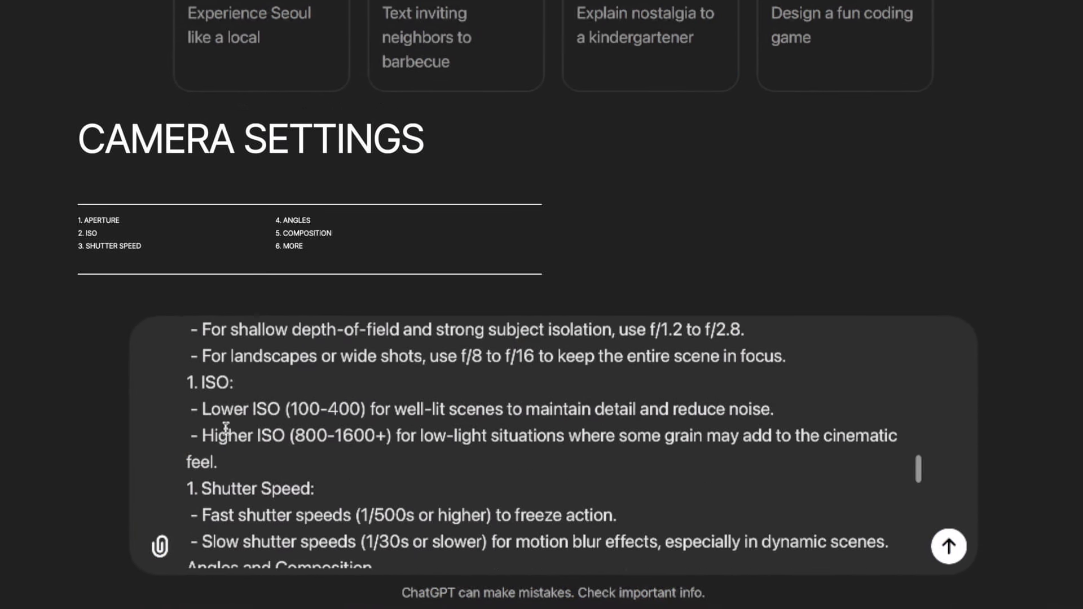
scroll(259, 429, "down", 5)
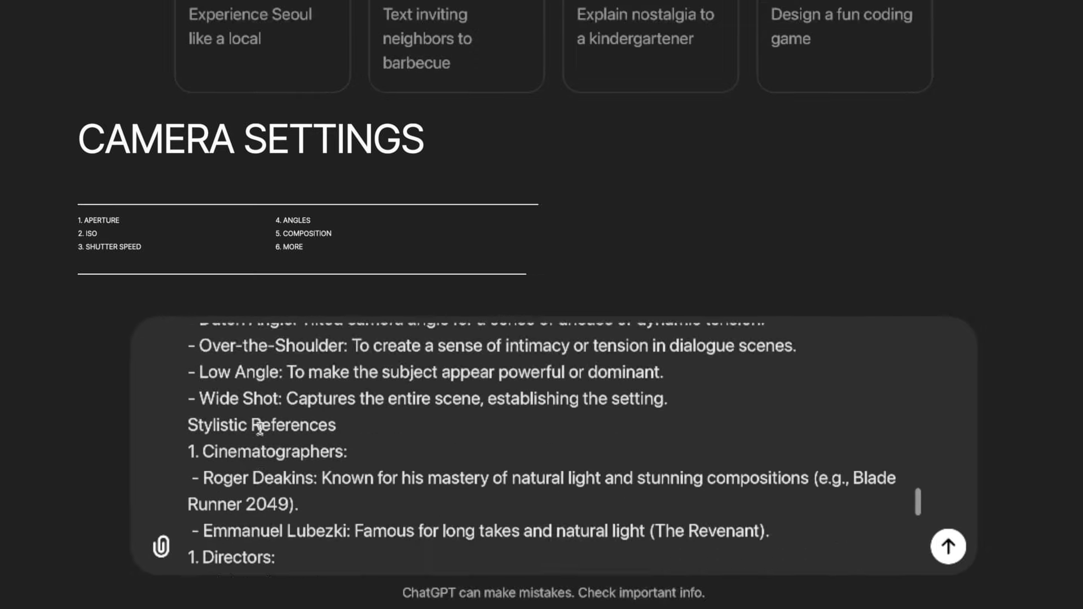
scroll(186, 411, "up", 3)
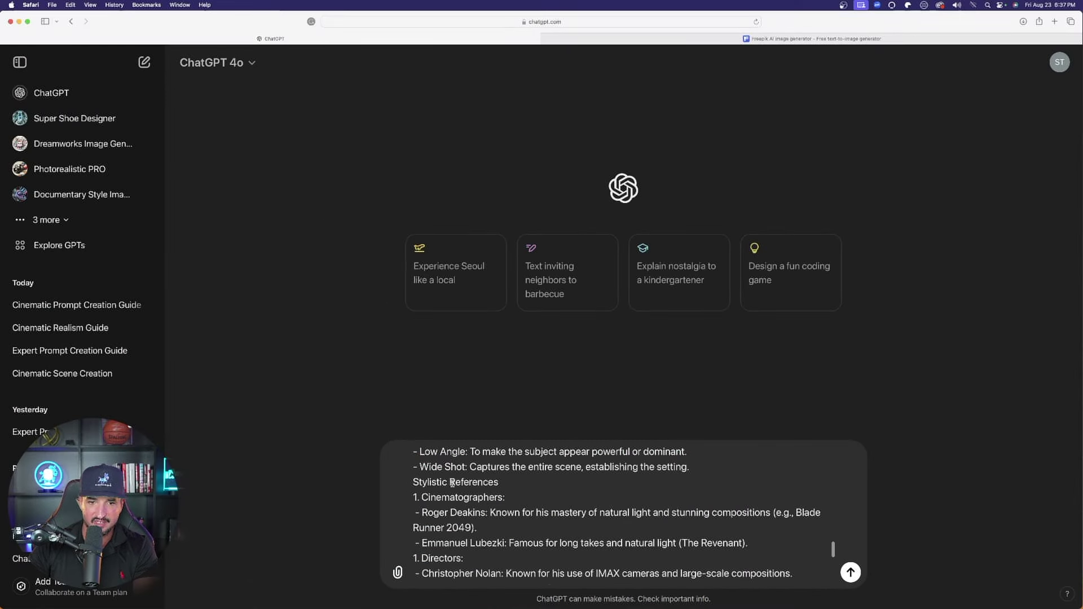
left_click_drag(499, 482, 408, 481)
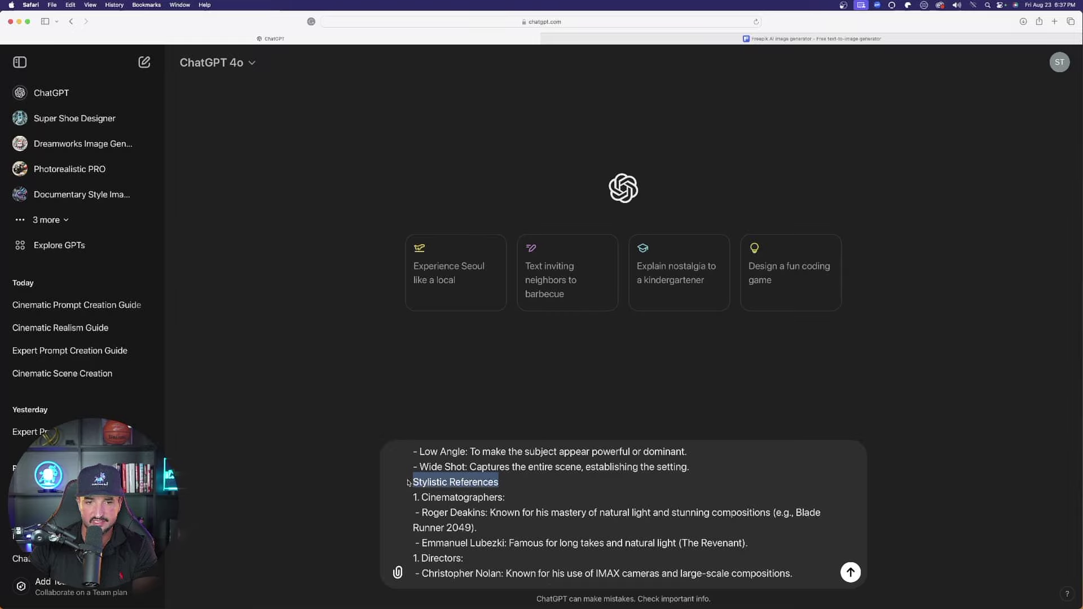
scroll(490, 490, "down", 1)
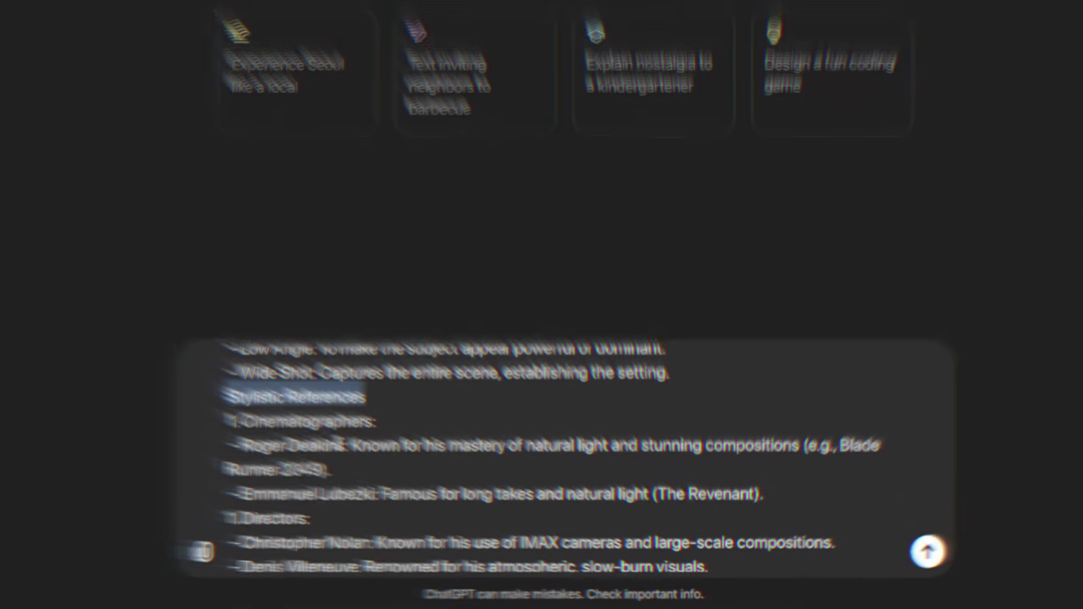
scroll(485, 499, "down", 1)
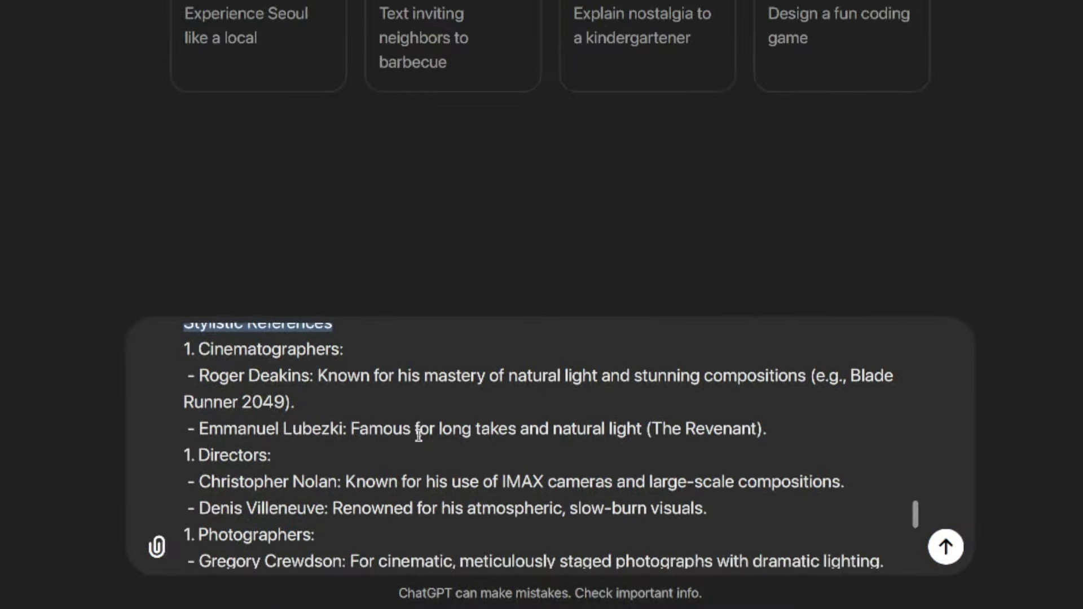
scroll(399, 412, "down", 1)
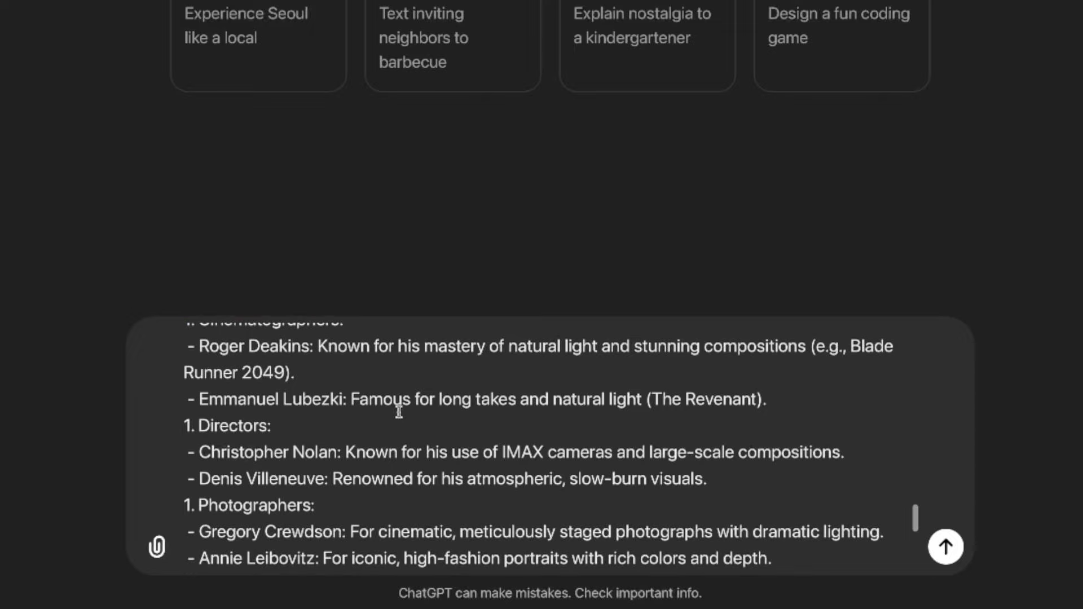
left_click_drag(829, 346, 890, 361)
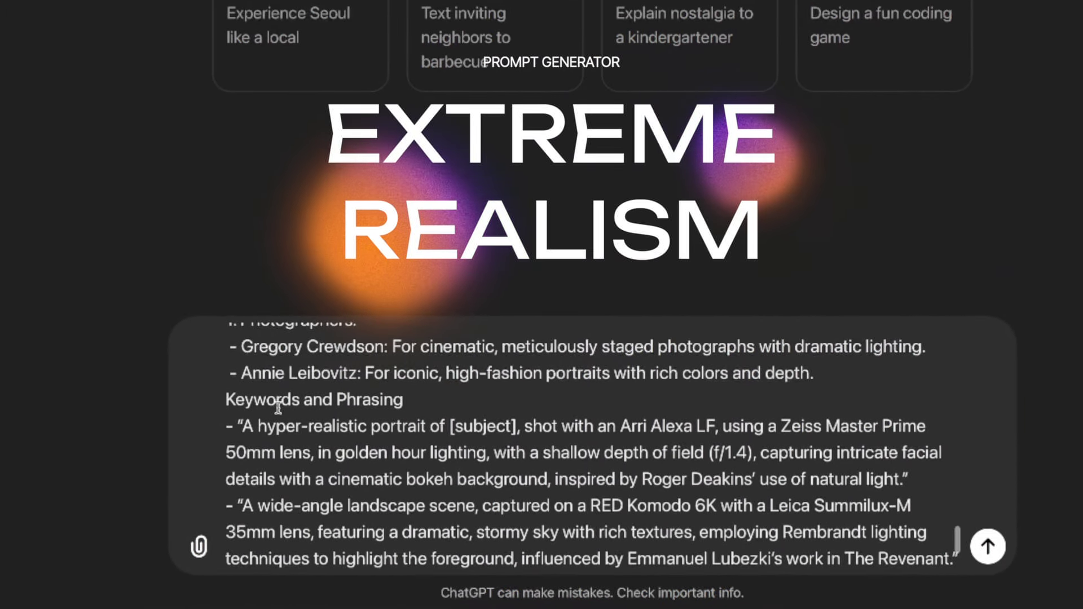
scroll(316, 417, "down", 5)
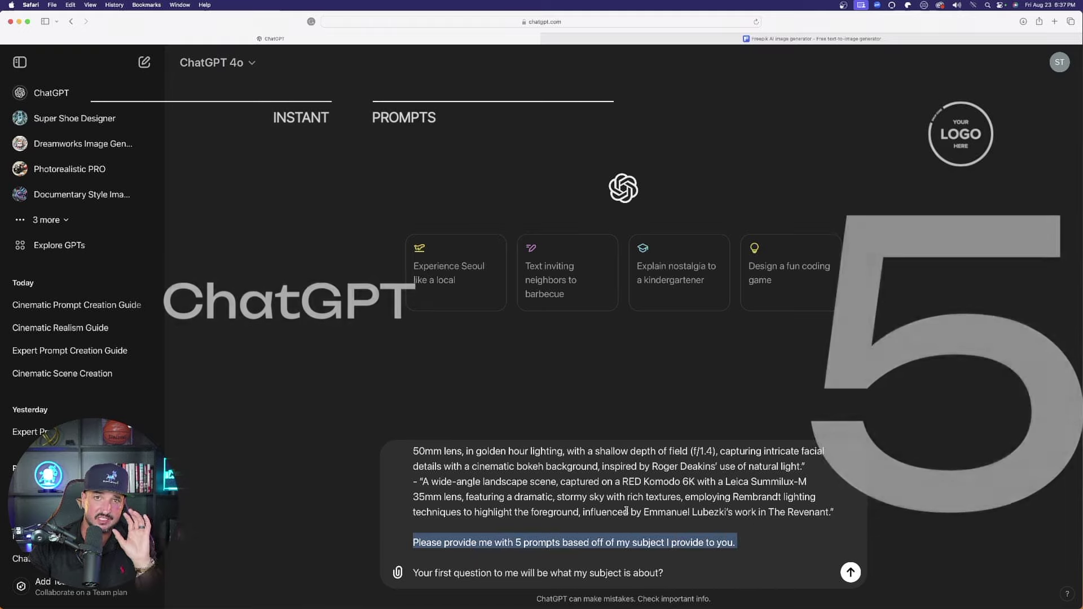
- Submit the realism prompt-generator instructions to ChatGPT
left_click(686, 569)
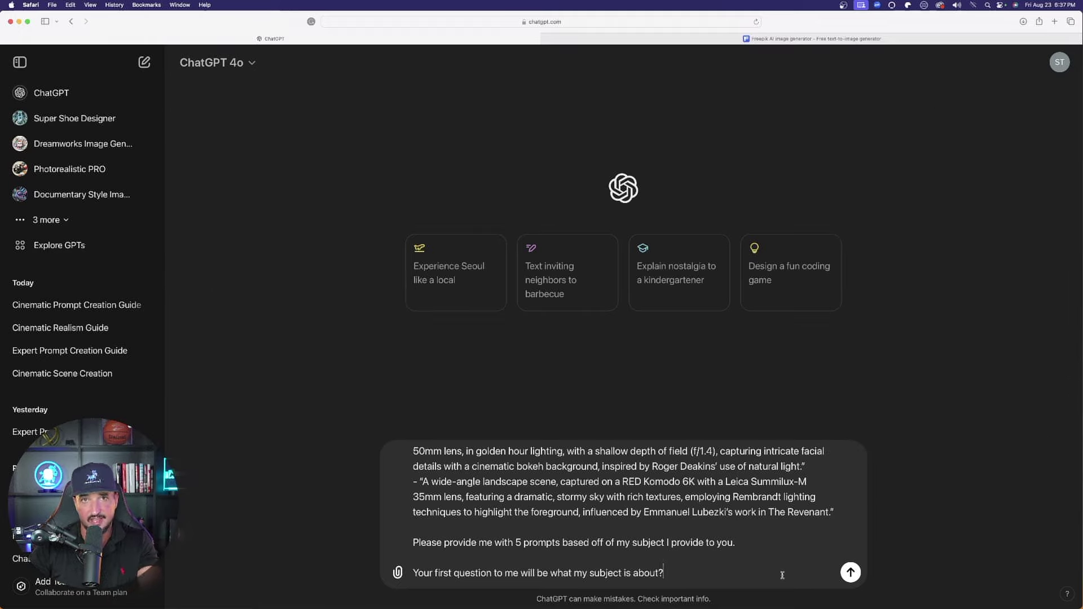
left_click(851, 573)
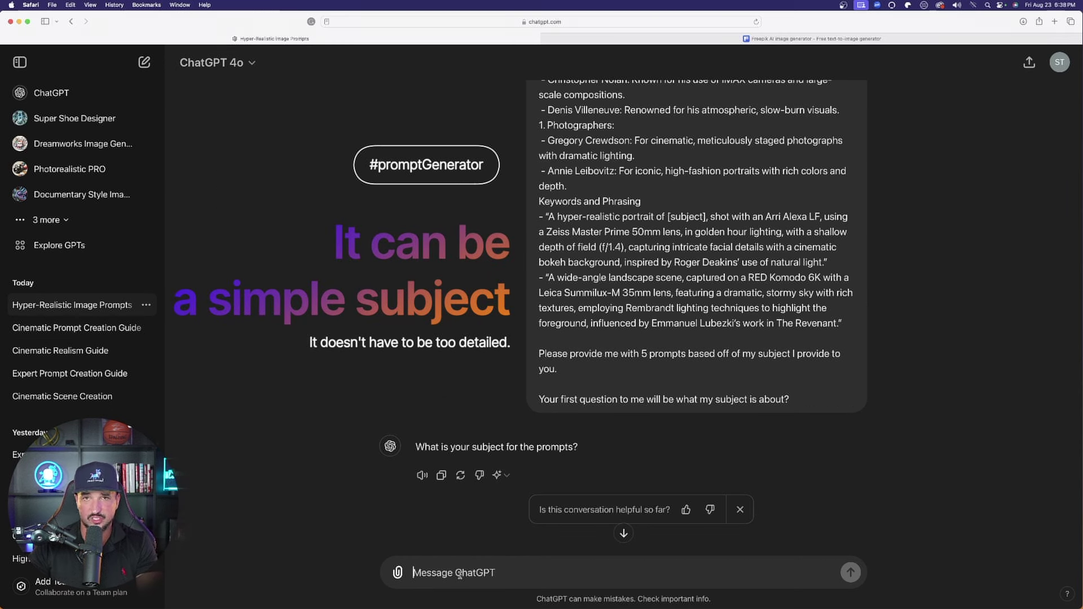
- Paste and send the subject 'a beautiful woman in an unknown world'
type("a beautiful woman in an unknown world")
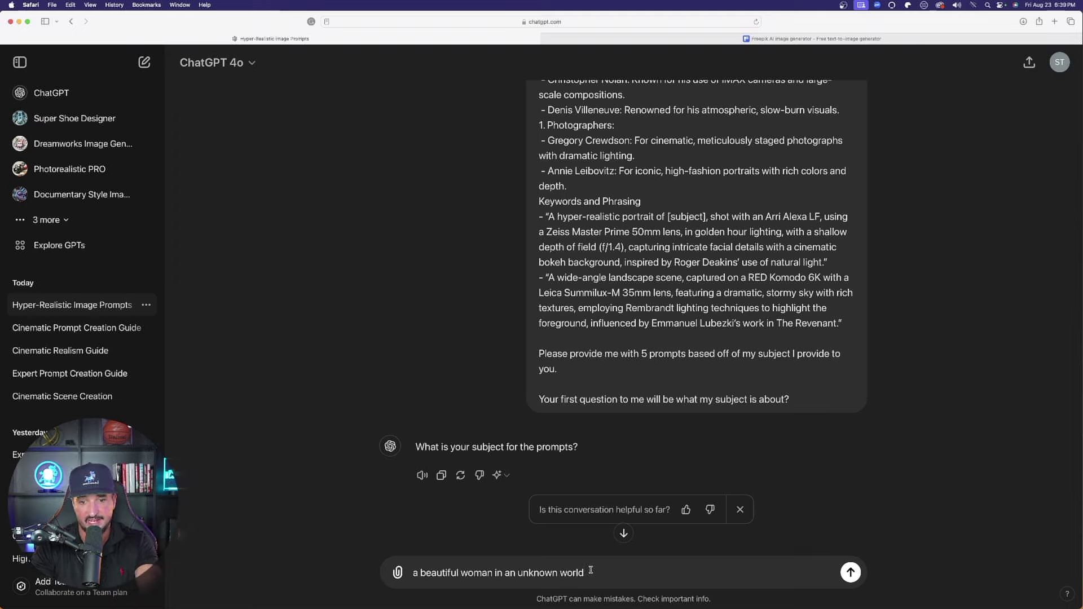
key("Return")
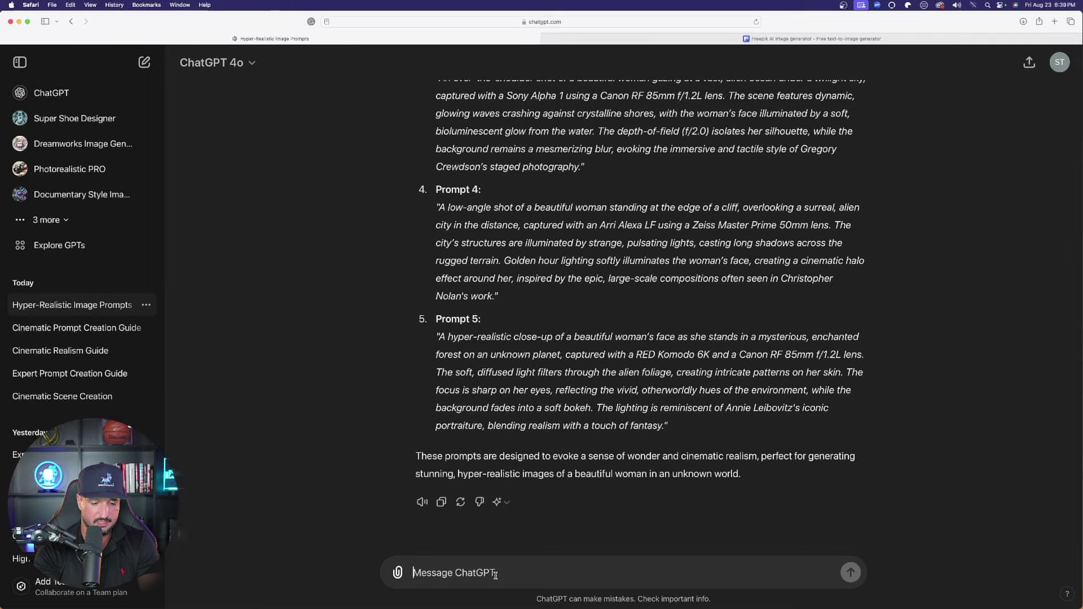
- Send '5 more please' and scroll through the new Prompts 6 to 10
type("5 m")
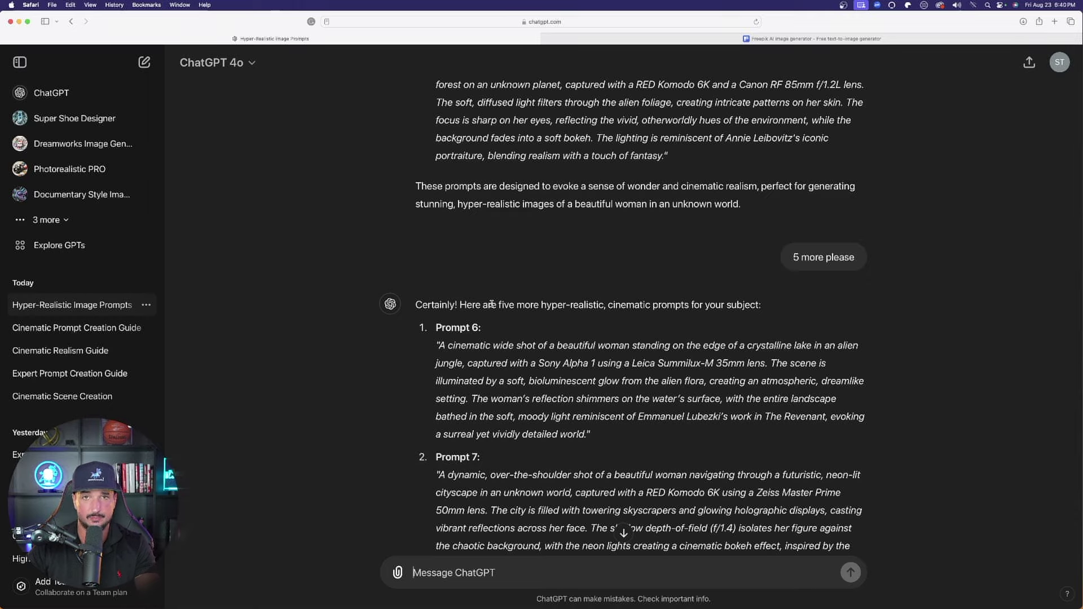
scroll(491, 304, "down", 10)
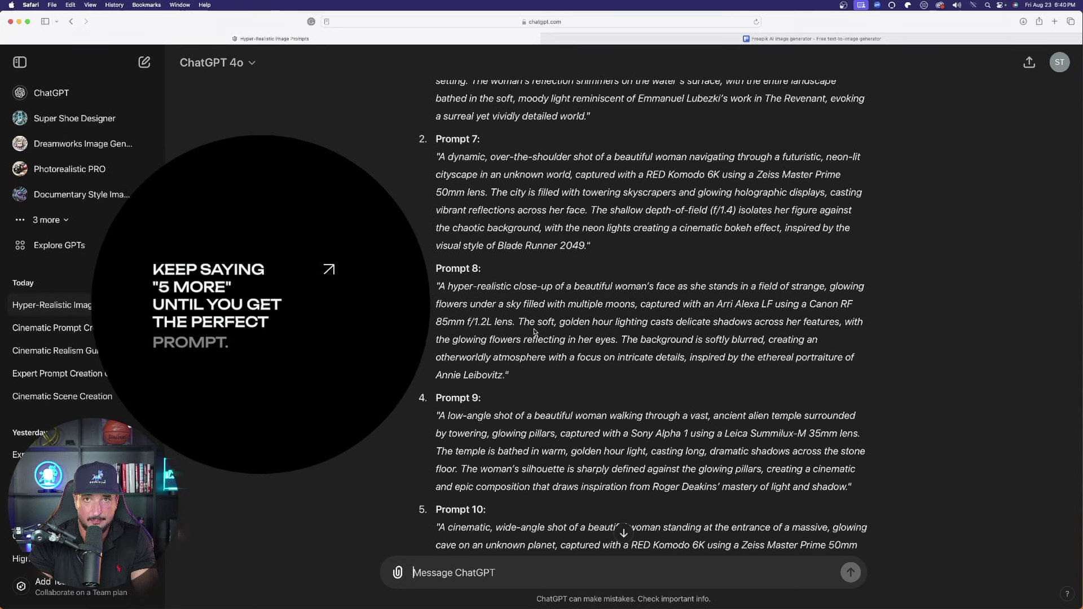
scroll(465, 295, "up", 15)
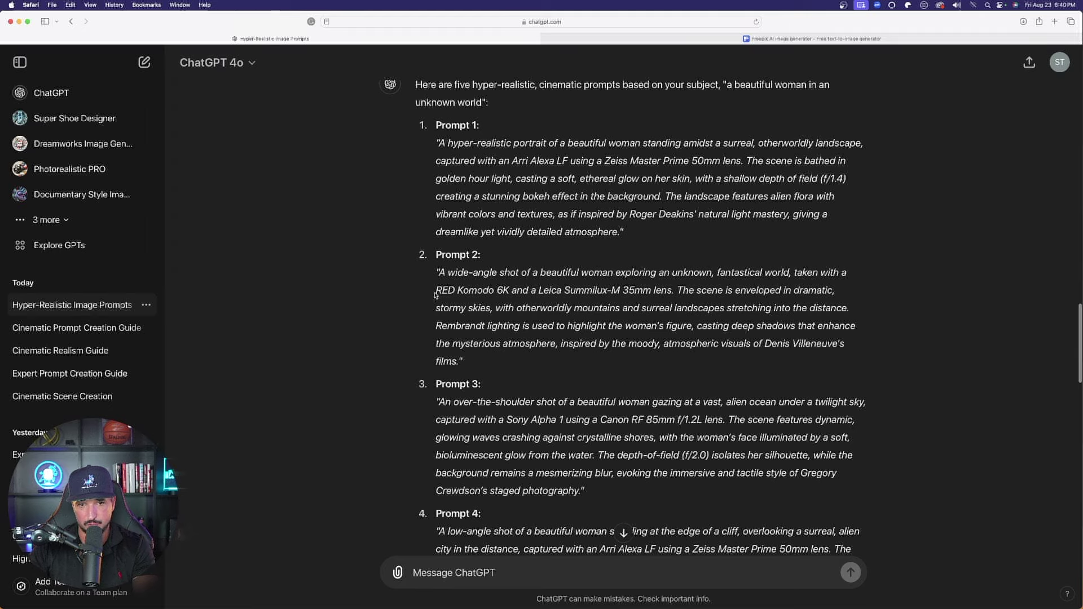
left_click_drag(439, 290, 620, 289)
scroll(523, 290, "down", 3)
scroll(589, 227, "down", 4)
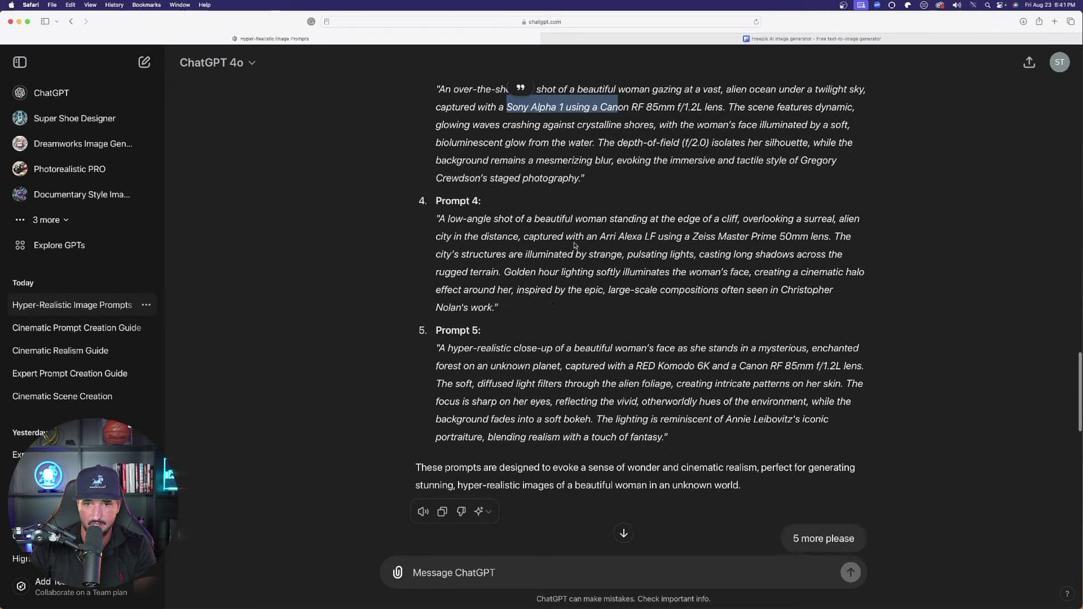
scroll(629, 225, "down", 5)
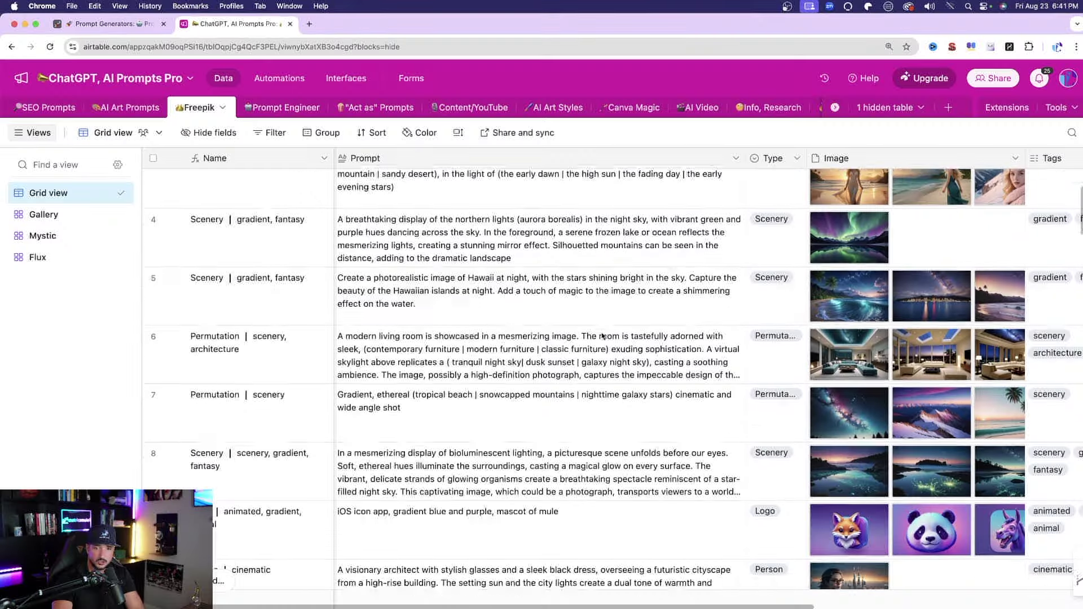
- Scroll down the Freepik grid and switch to its Mystic view
scroll(579, 337, "down", 10)
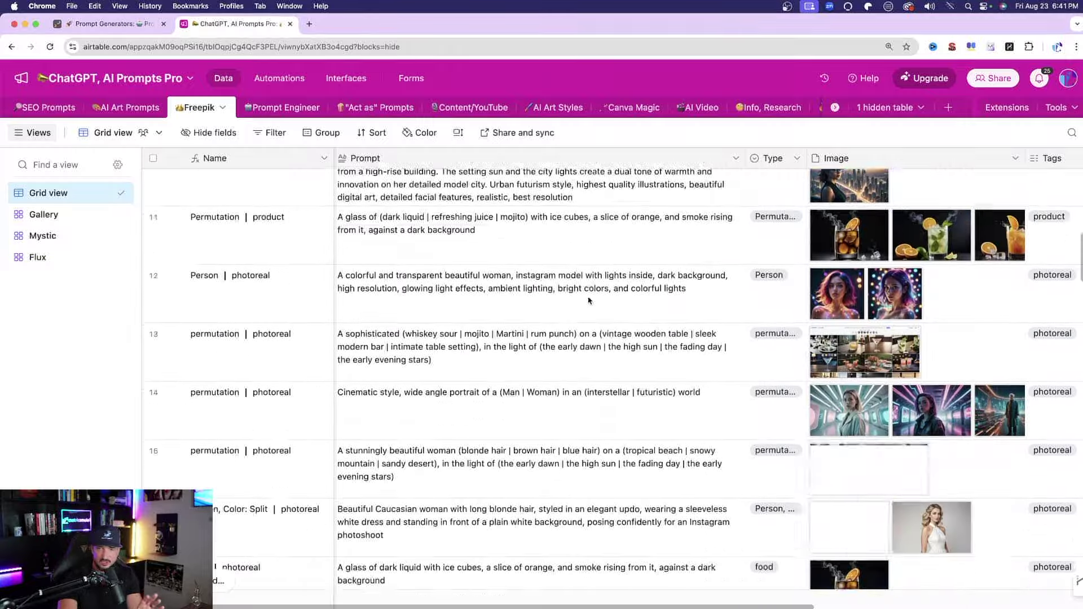
scroll(579, 336, "down", 10)
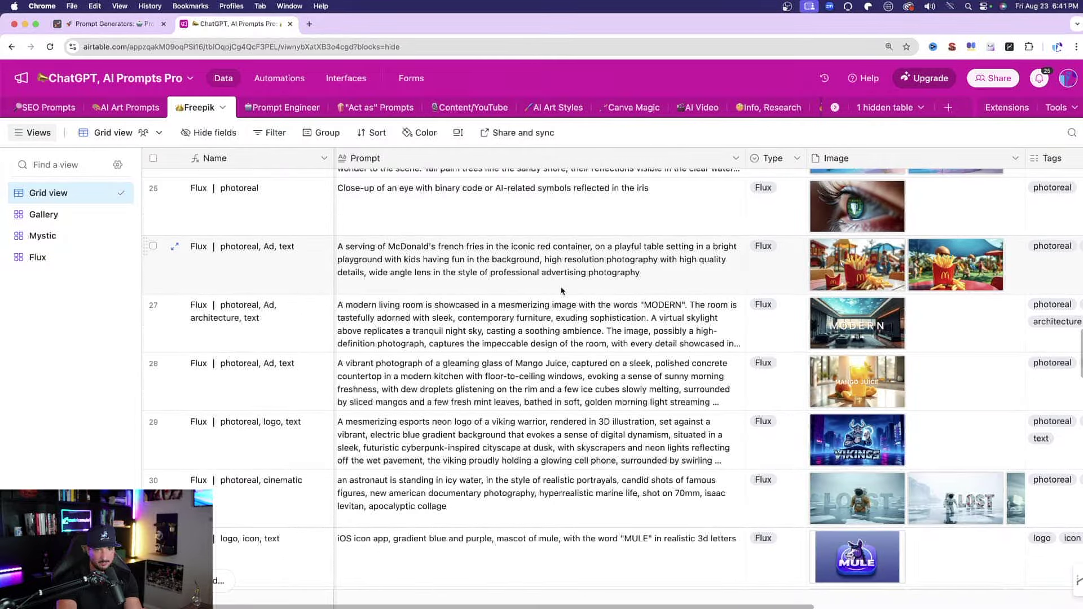
scroll(503, 291, "down", 2)
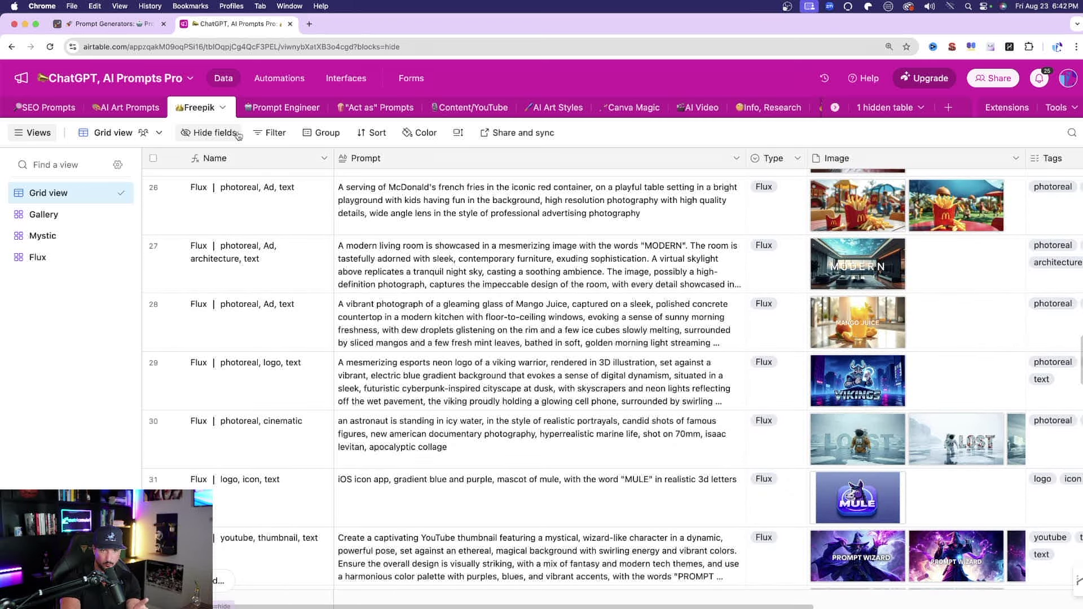
left_click(85, 236)
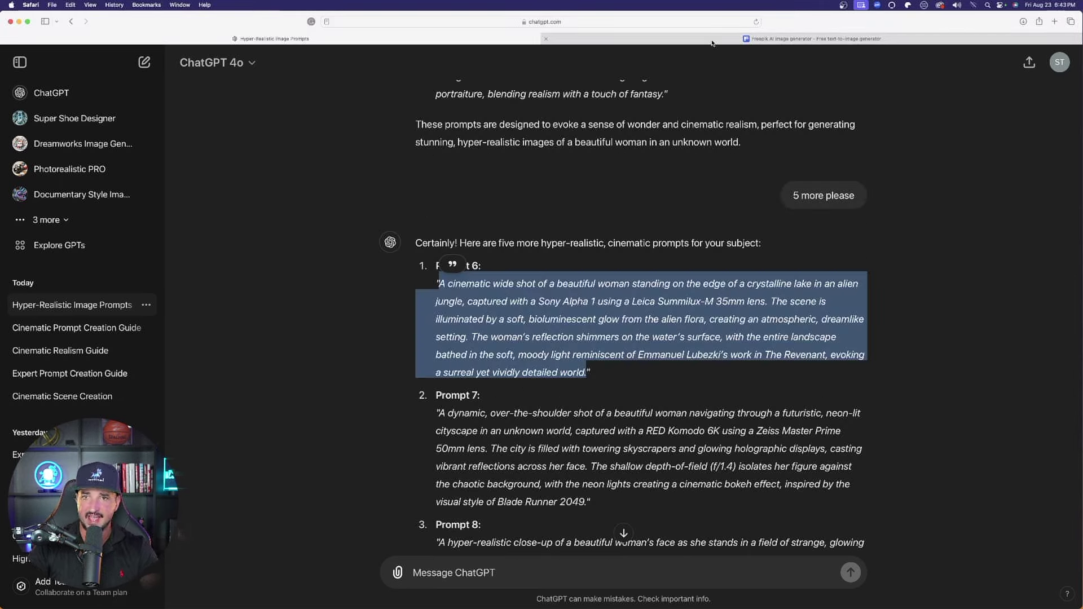
- Paste the crystalline-lake Prompt 6 into Pikaso's Prompt box and close the Styles list
key("ctrl+Tab")
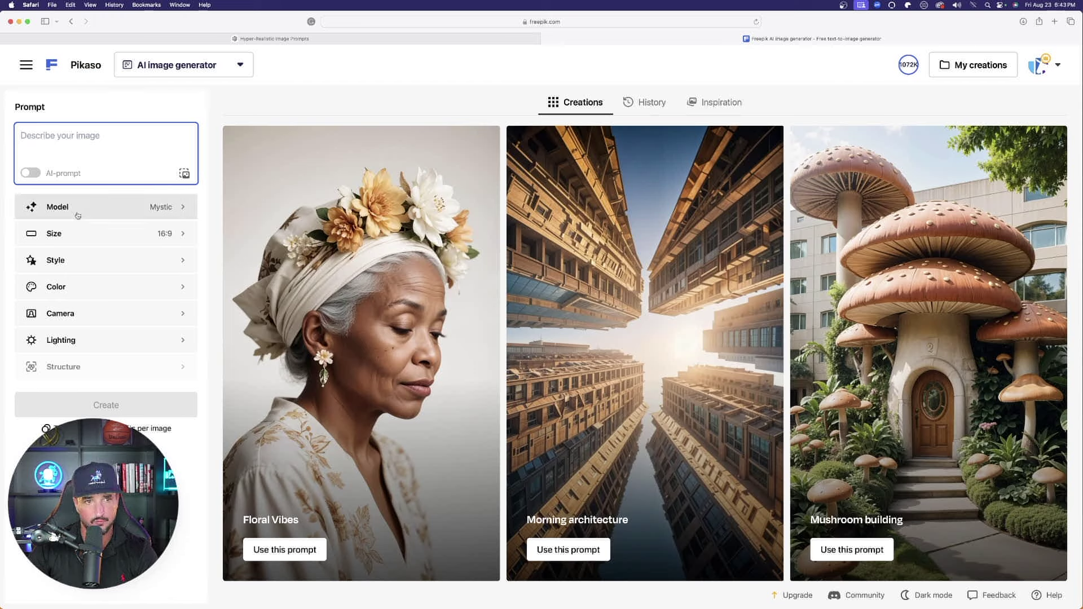
type("A cinematic wide shot of a beautiful woman standing on the edge of a crystalline lake in an alien jungle, captured with a Sony Alpha 1 using a Leica Summilux-M 35mm lens. The scene is illuminated by a soft, bioluminescent glow from the alien flora, creating an atmospheric, dreamlike setting. The woman's reflection shimmers on the water's surface, with the entire landscape bathed in the soft, moody light reminiscent of Emmanuel Lubezki's work in The Revenant, evoking a surreal yet vividly detailed world.")
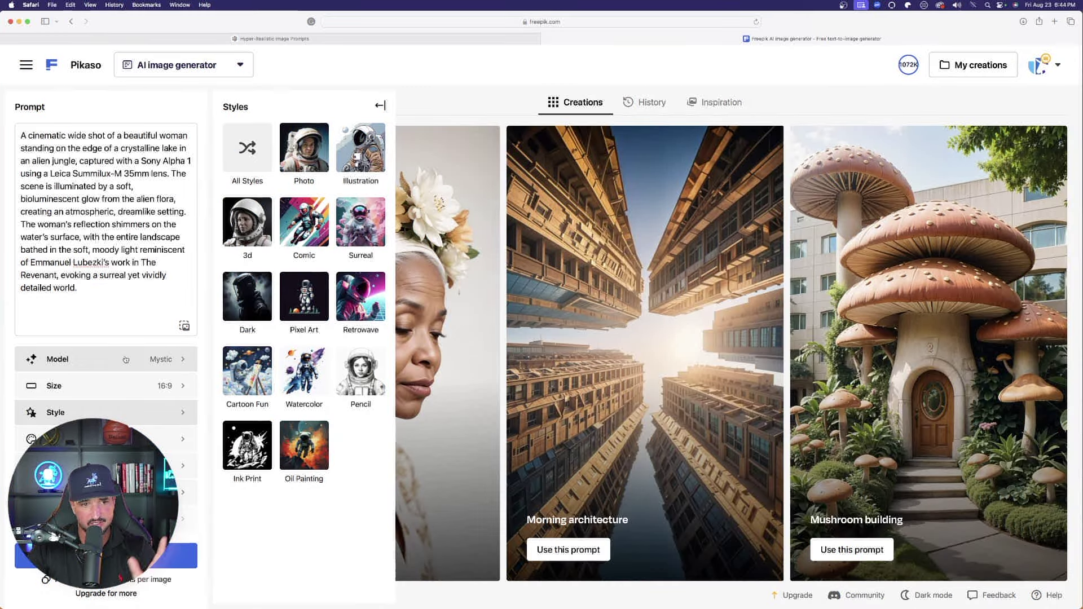
left_click(125, 415)
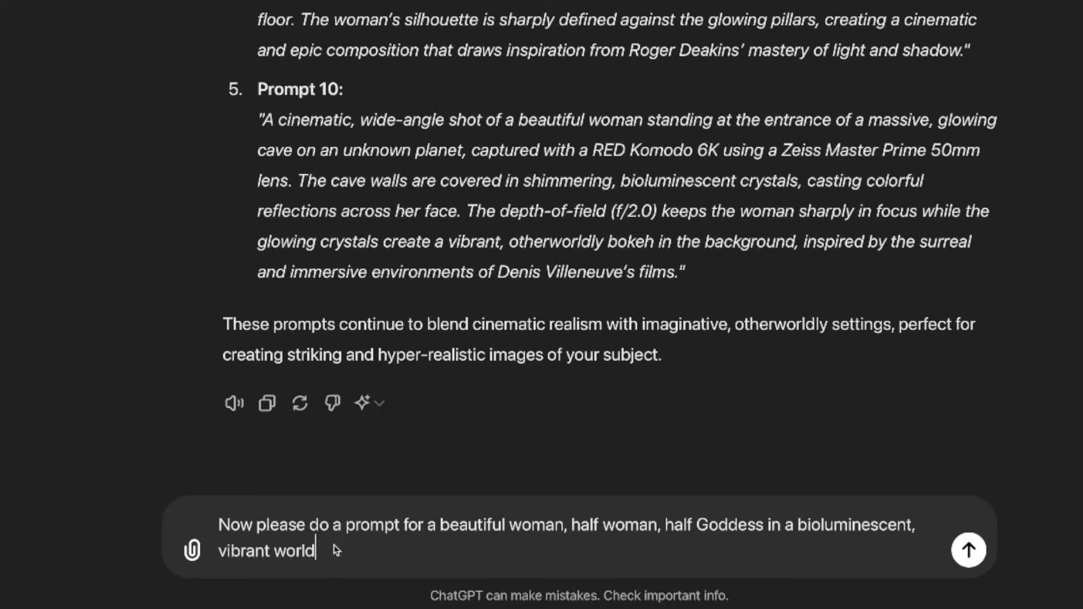
- Select and deselect the drafted half-woman, half-Goddess request in the message box
left_click_drag(358, 551, 212, 513)
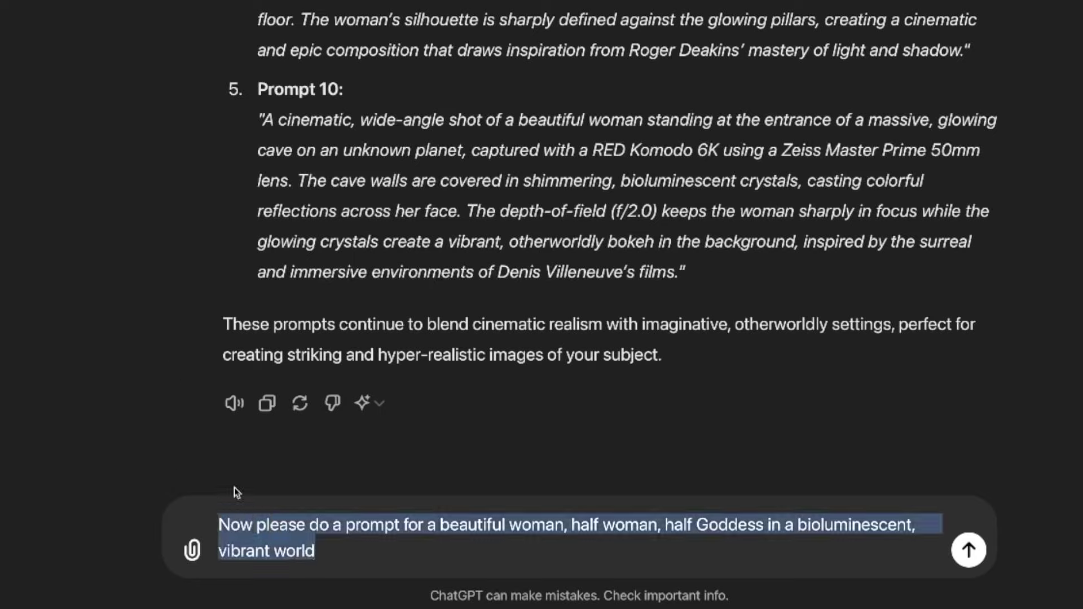
left_click(343, 534)
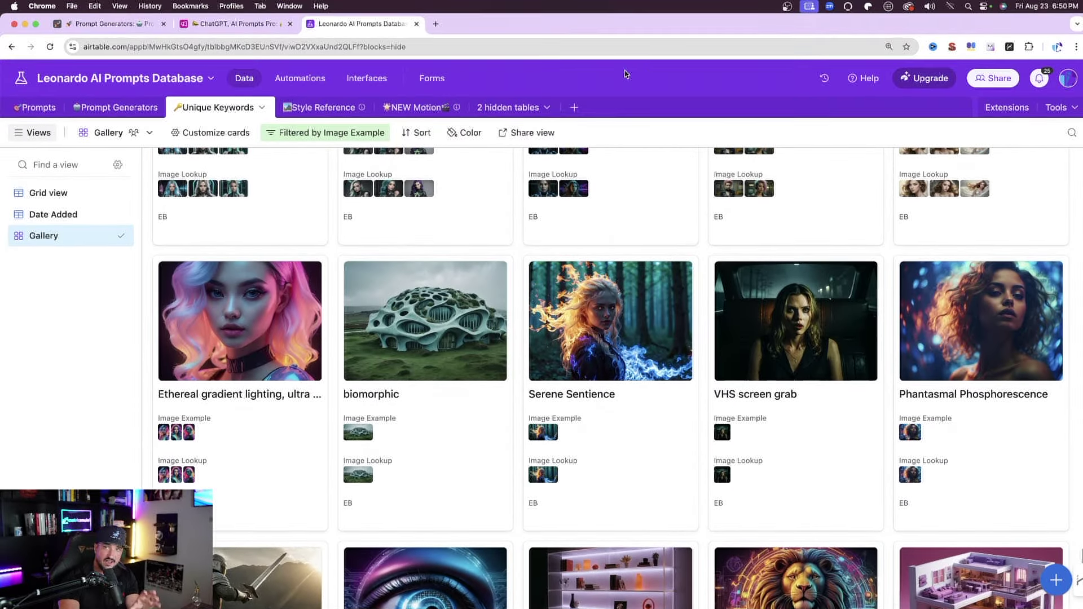
scroll(626, 158, "up", 3)
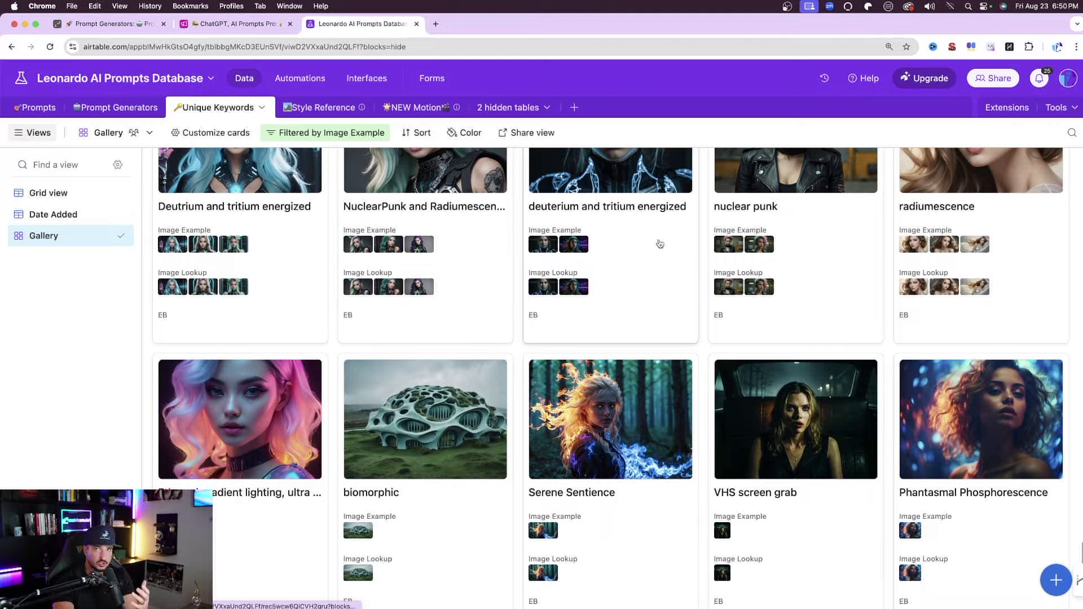
scroll(648, 245, "up", 5)
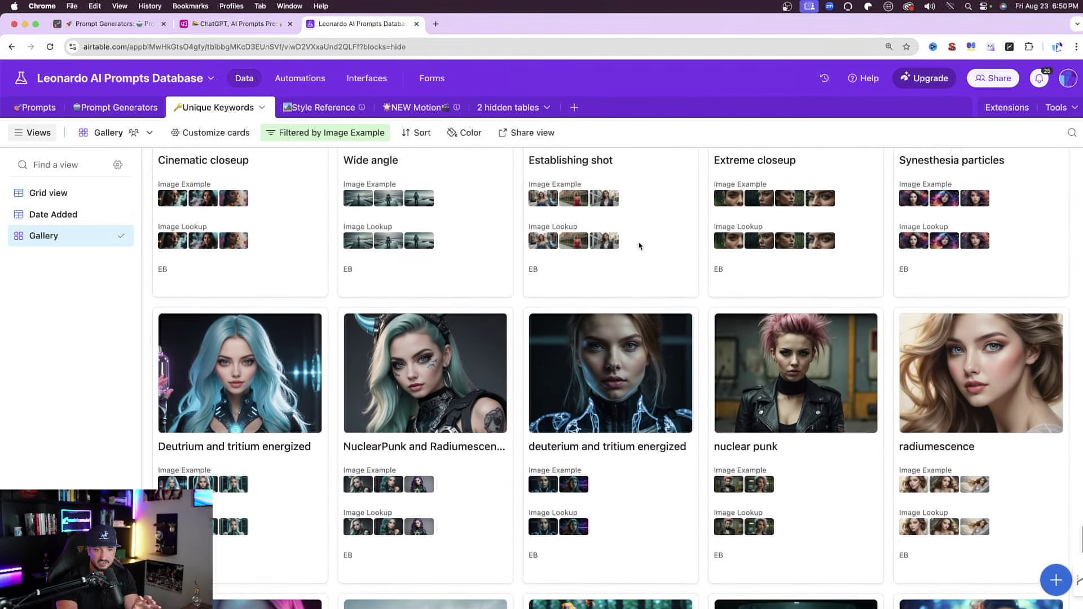
scroll(639, 246, "up", 10)
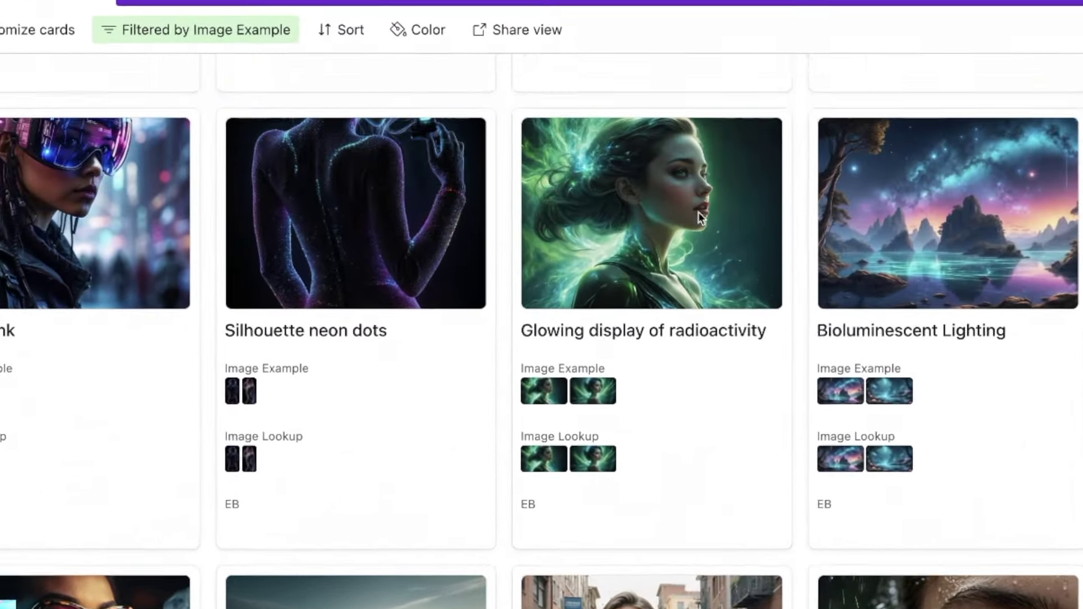
scroll(699, 215, "up", 15)
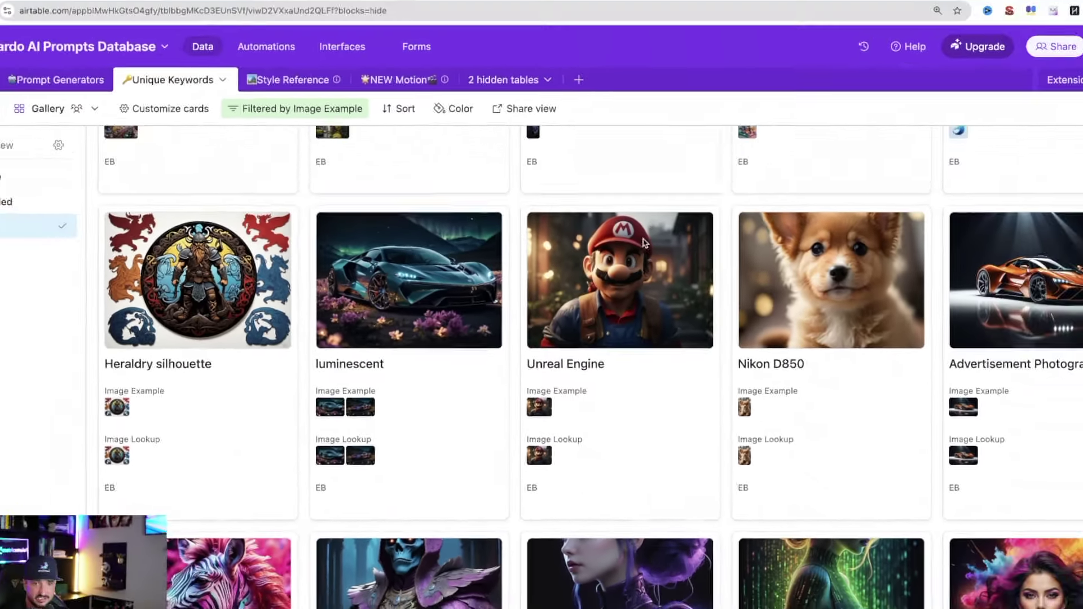
scroll(645, 242, "up", 5)
scroll(619, 304, "down", 15)
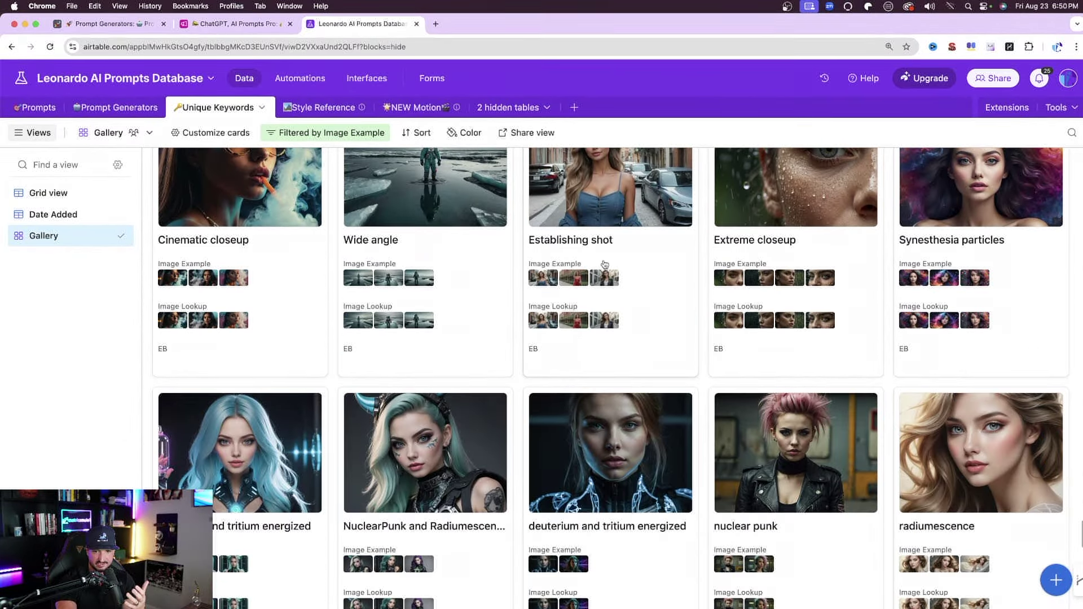
scroll(604, 264, "down", 10)
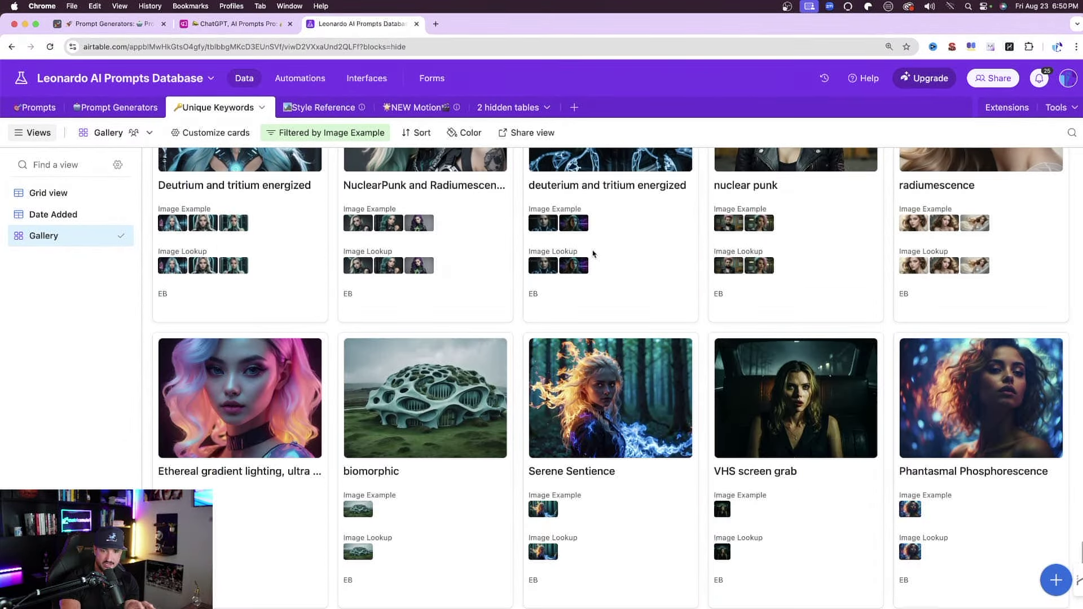
scroll(575, 282, "down", 5)
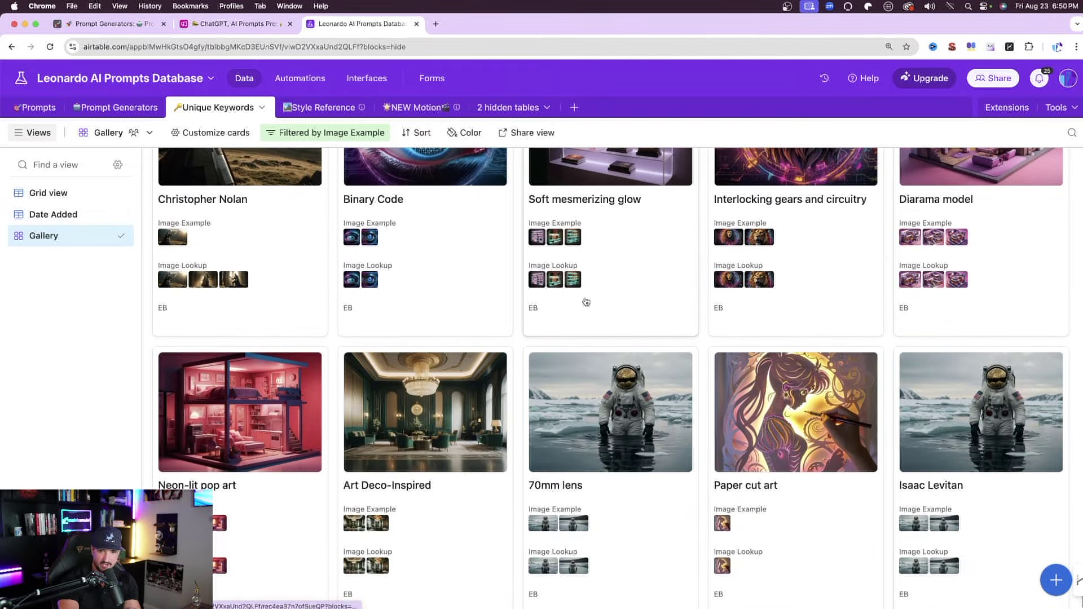
scroll(590, 311, "up", 5)
scroll(591, 318, "up", 5)
scroll(591, 313, "down", 20)
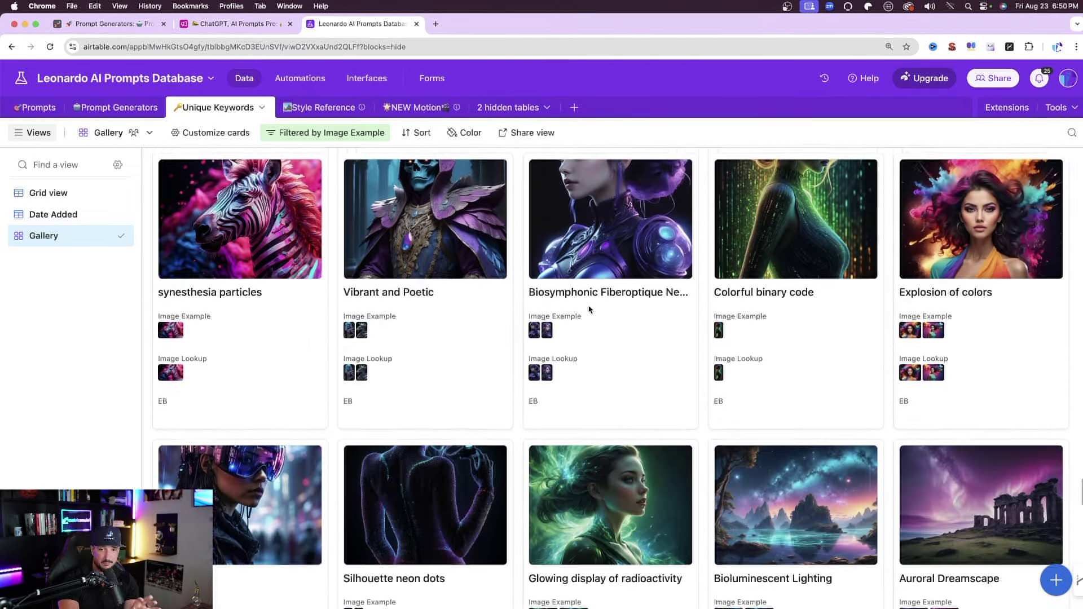
scroll(593, 307, "up", 3)
scroll(592, 308, "down", 10)
scroll(585, 316, "up", 2)
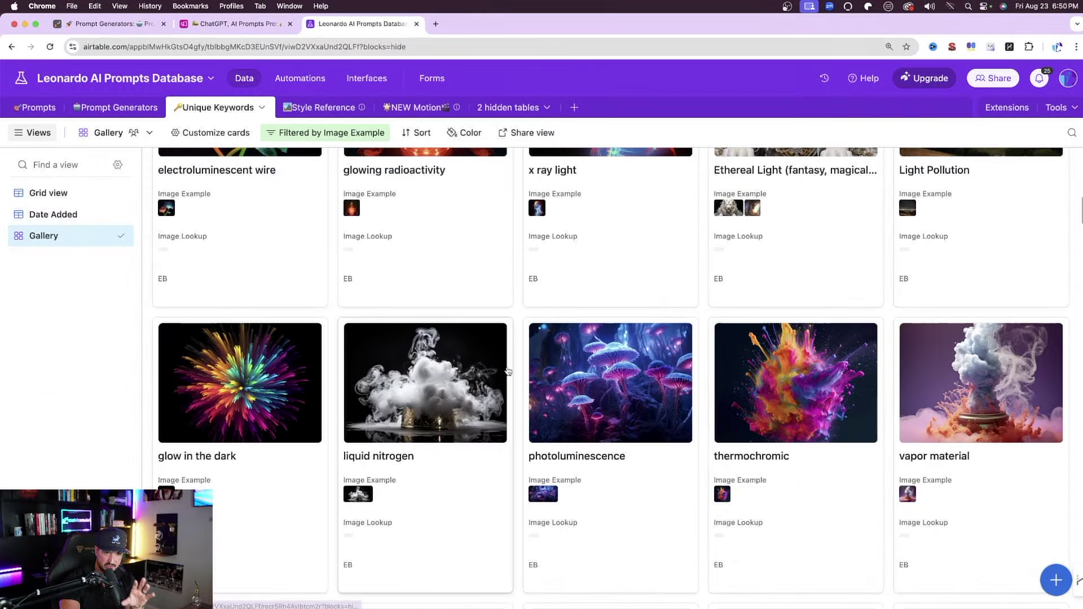
scroll(389, 314, "down", 5)
scroll(389, 315, "down", 1)
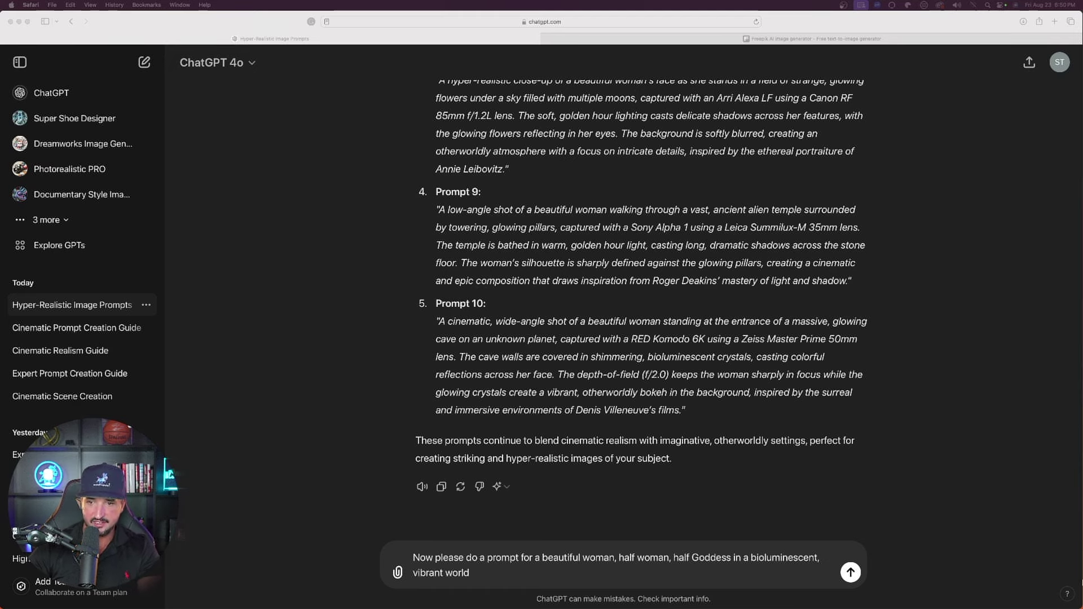
- Send the half-goddess request and select the returned Arri Alexa LF prompt
left_click(849, 573)
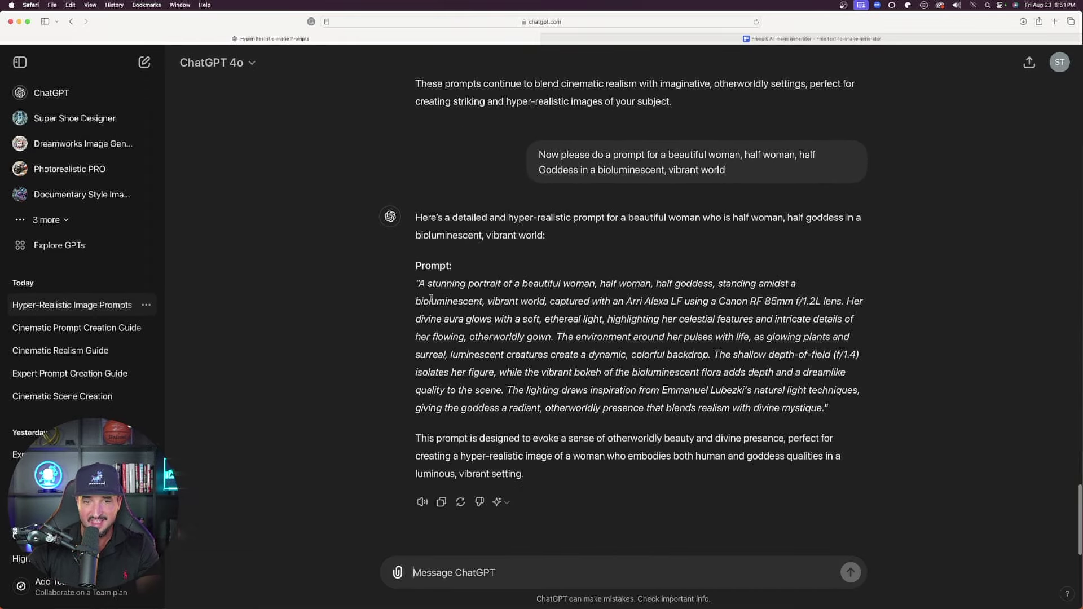
left_click_drag(420, 284, 829, 406)
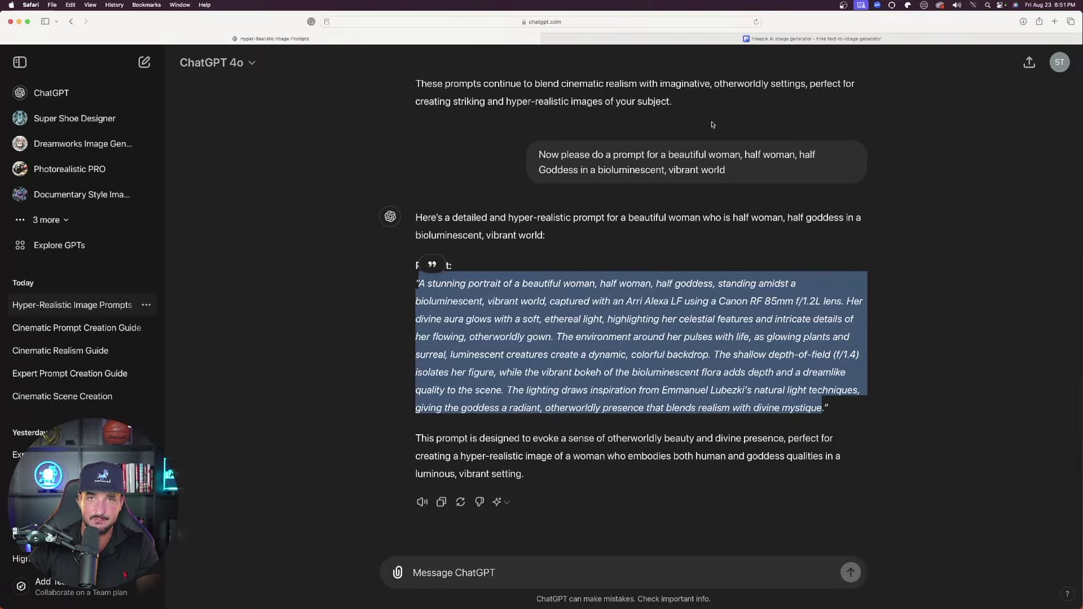
- Switch to the Pikaso tab and scroll down through the image history
left_click(871, 39)
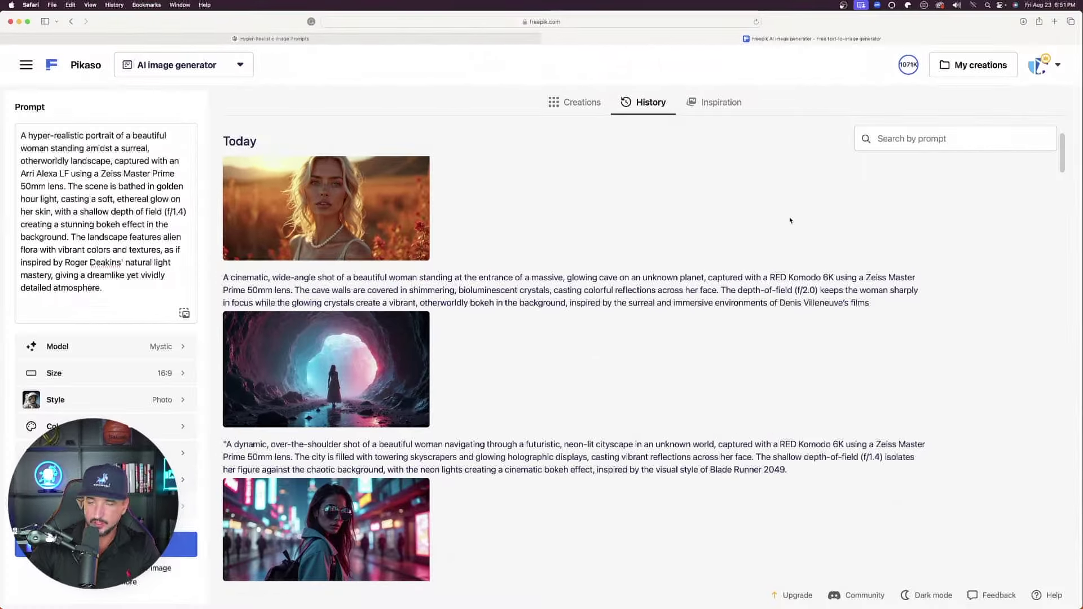
scroll(745, 284, "down", 5)
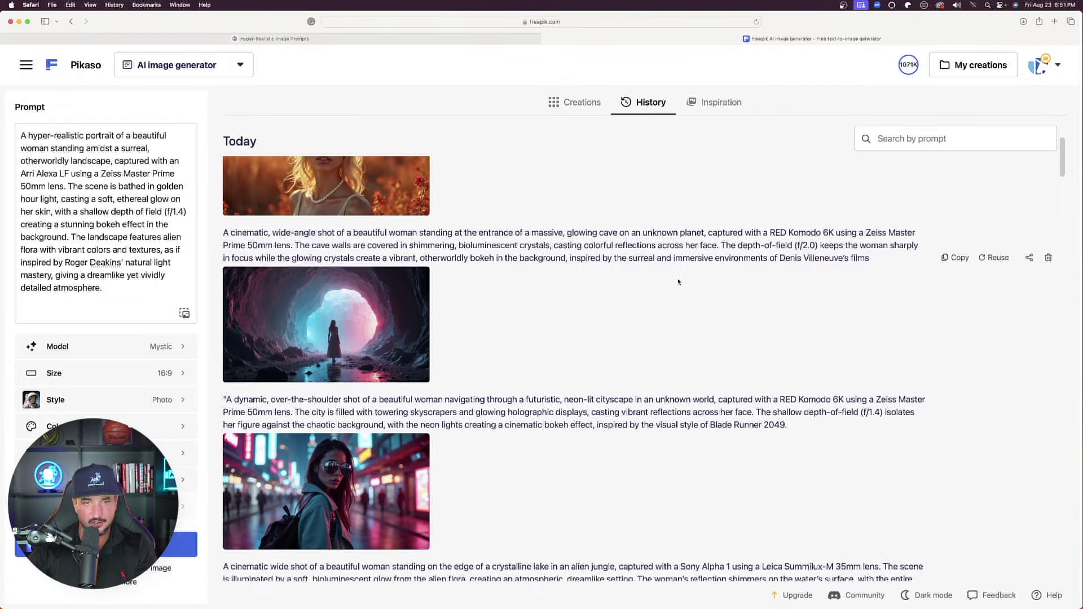
scroll(706, 323, "down", 10)
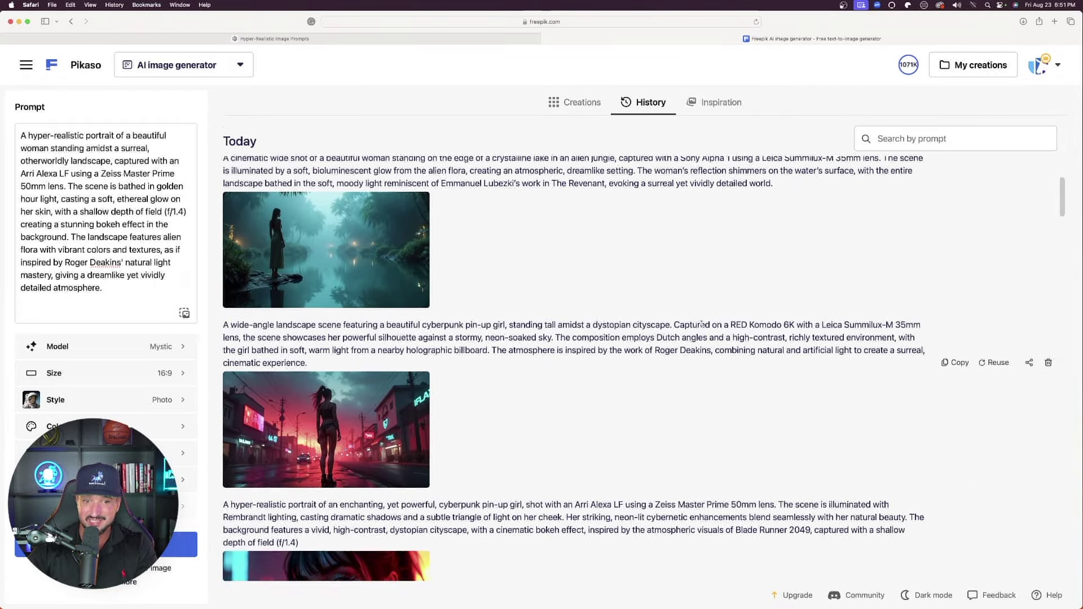
scroll(688, 265, "down", 6)
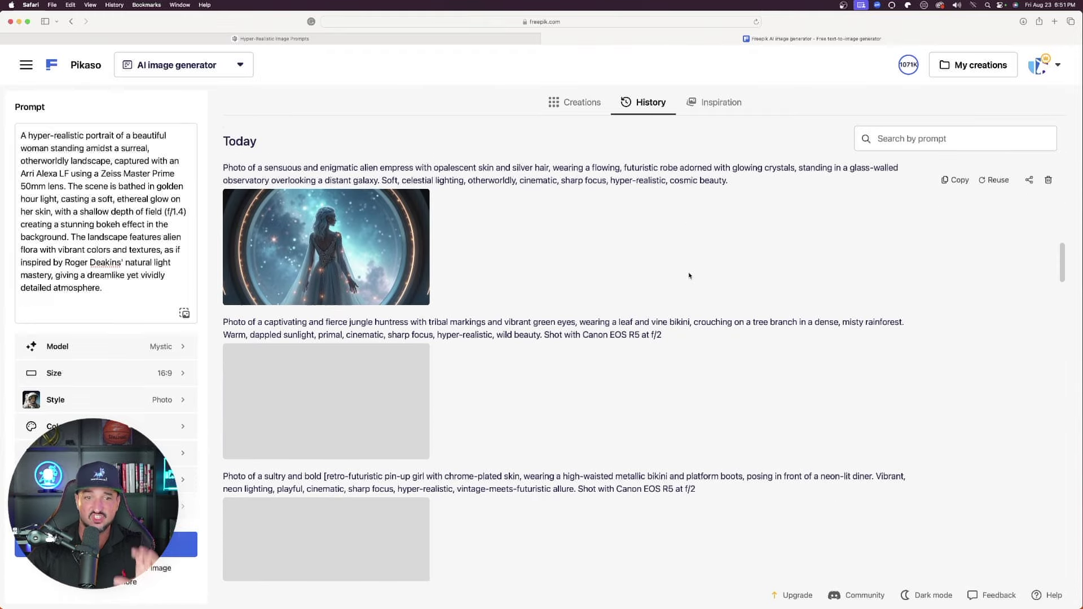
scroll(687, 257, "down", 6)
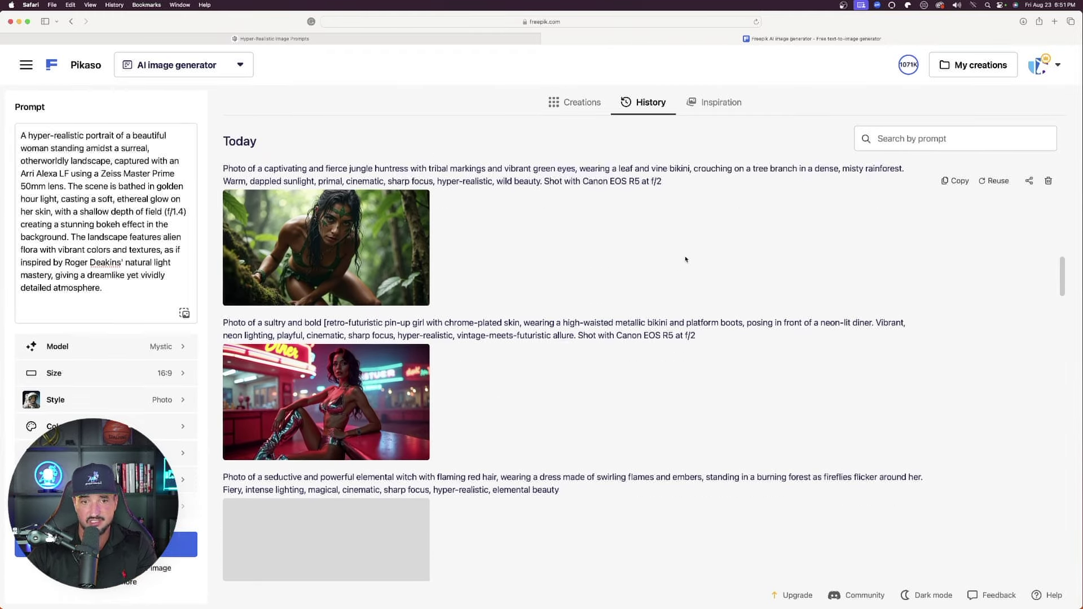
scroll(665, 250, "down", 4)
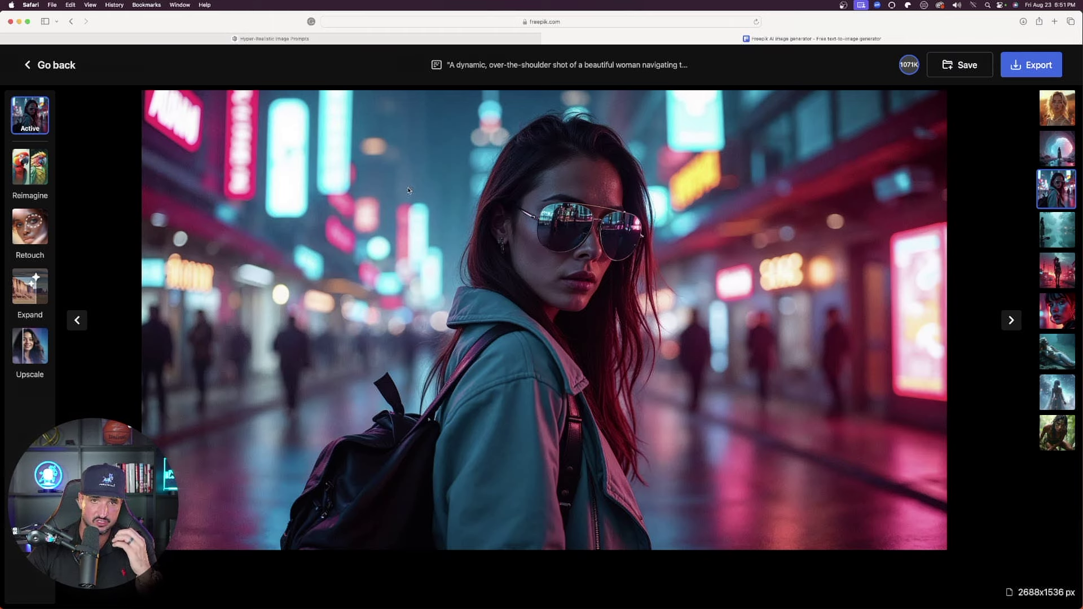
- View the misty jungle river and cyberpunk pin-up street images full size, then return to history
key("Right")
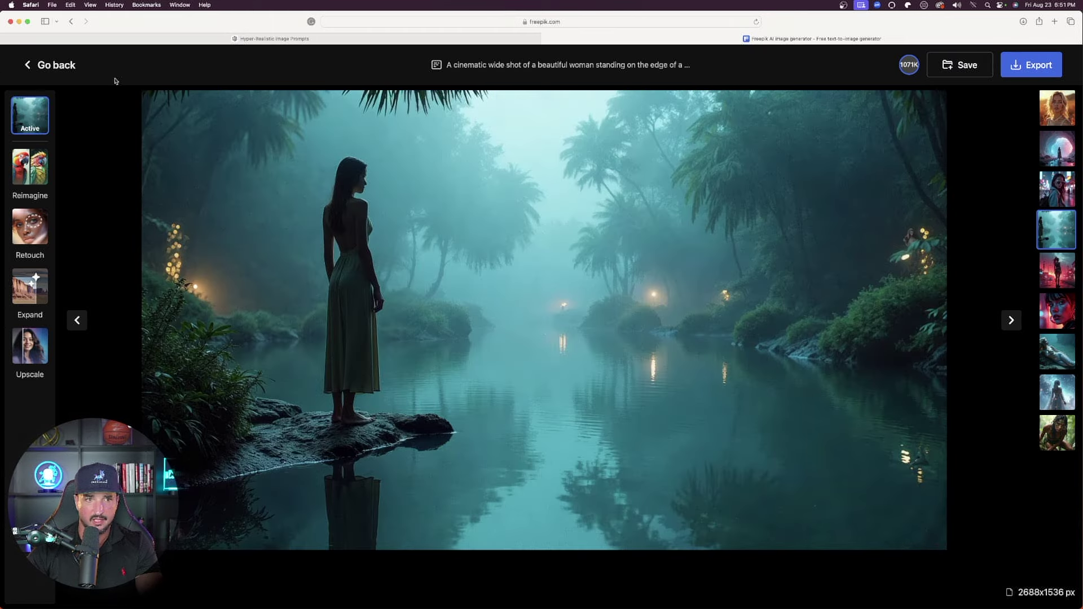
left_click(54, 65)
scroll(358, 314, "up", 10)
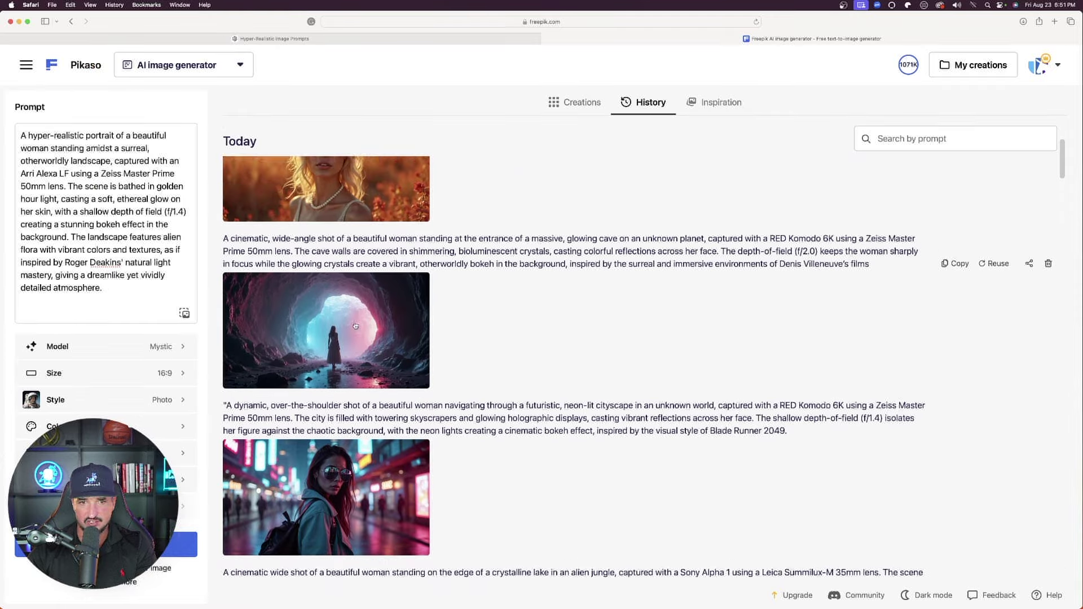
scroll(384, 319, "down", 15)
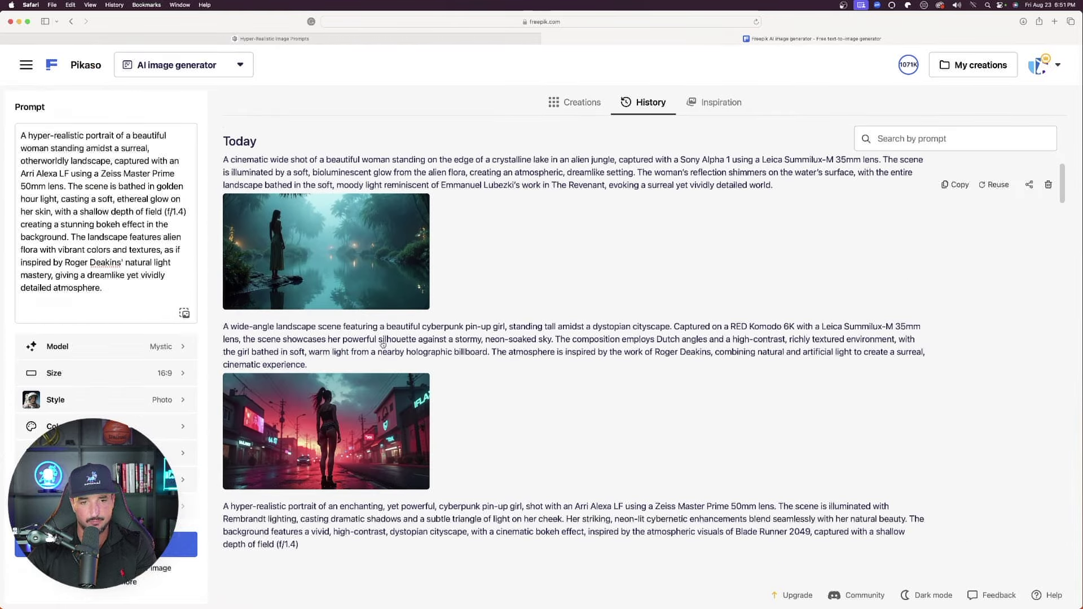
left_click(364, 230)
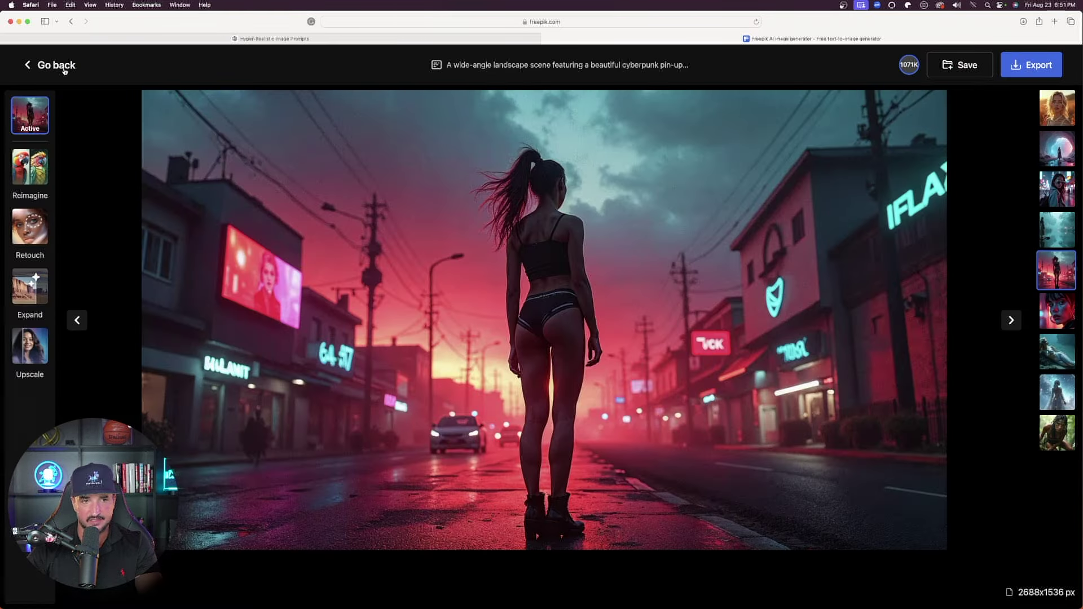
left_click(47, 66)
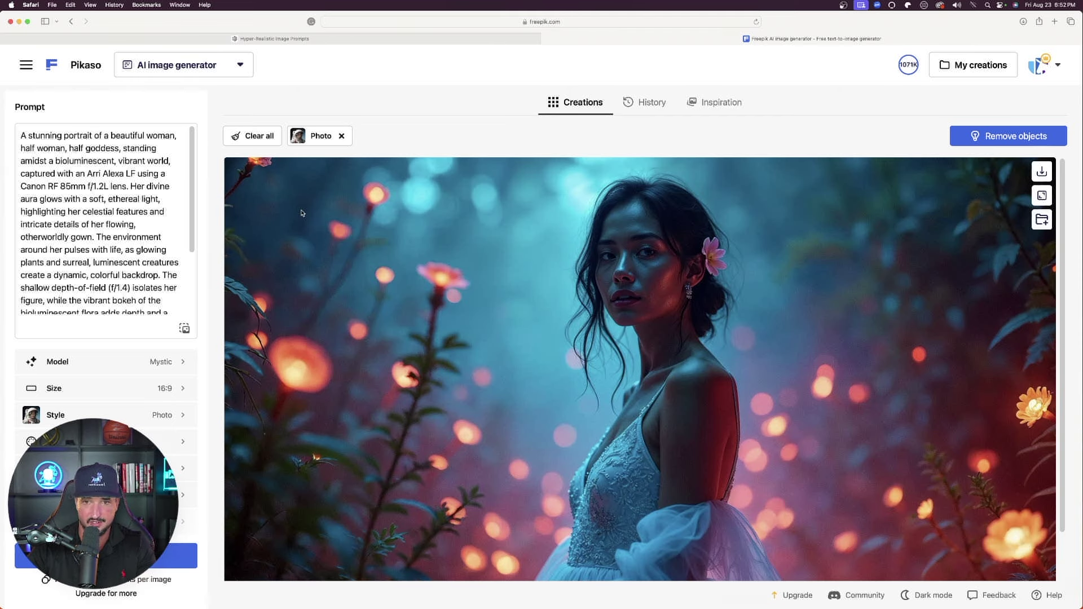
- Remove the Photo style chip from the half-goddess generation settings
scroll(427, 236, "down", 2)
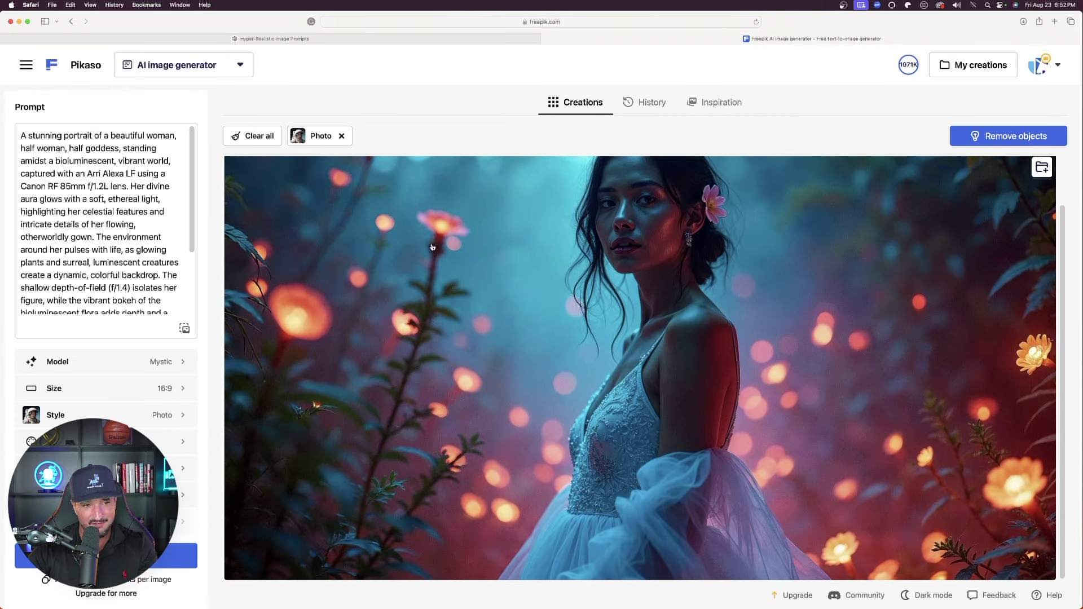
scroll(357, 281, "up", 2)
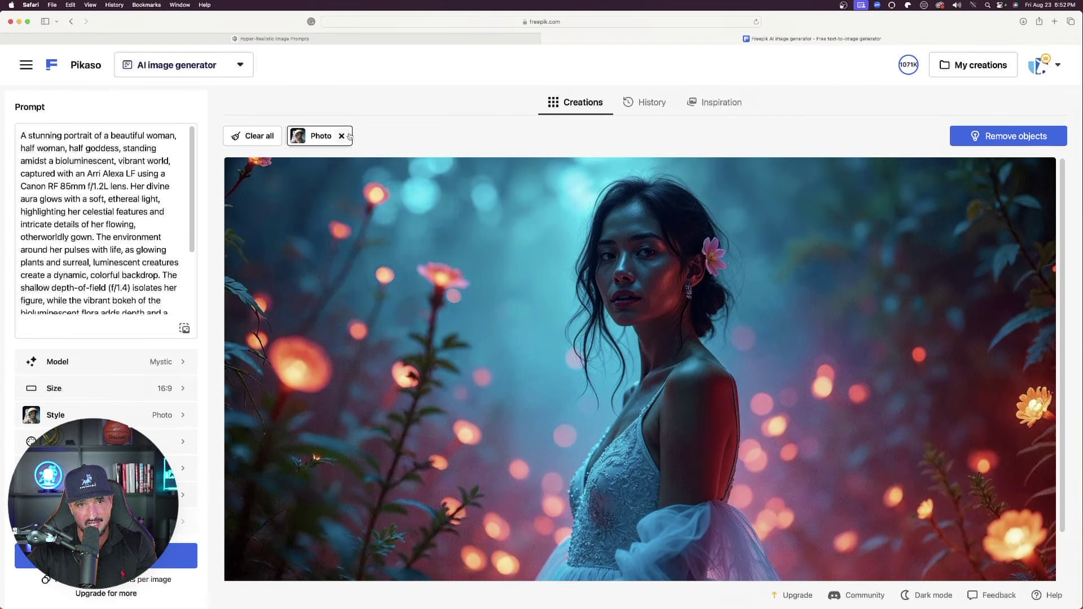
left_click(342, 136)
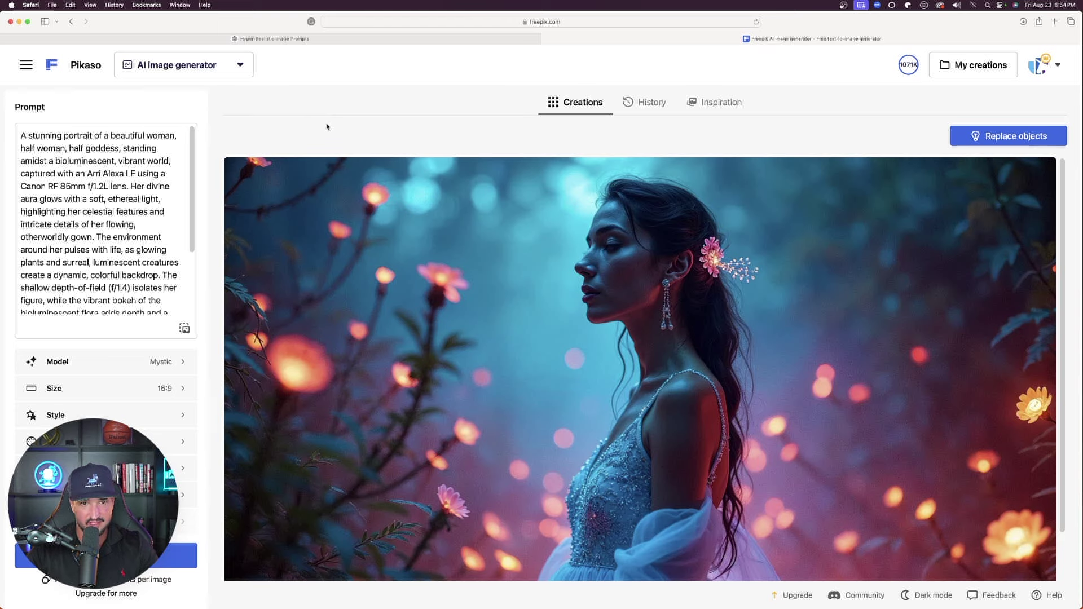
scroll(294, 262, "down", 2)
scroll(293, 248, "up", 2)
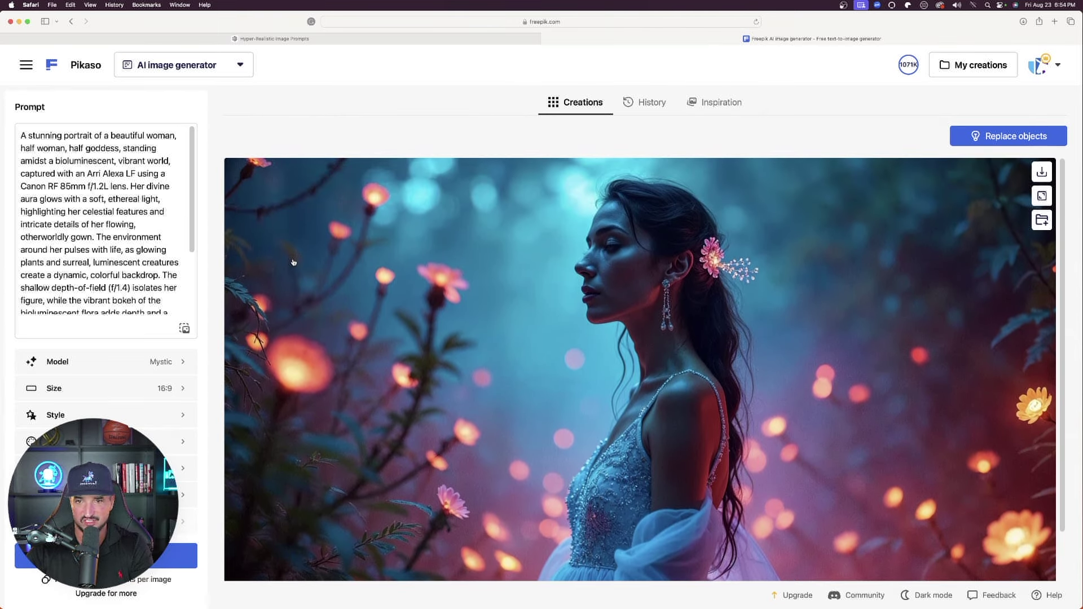